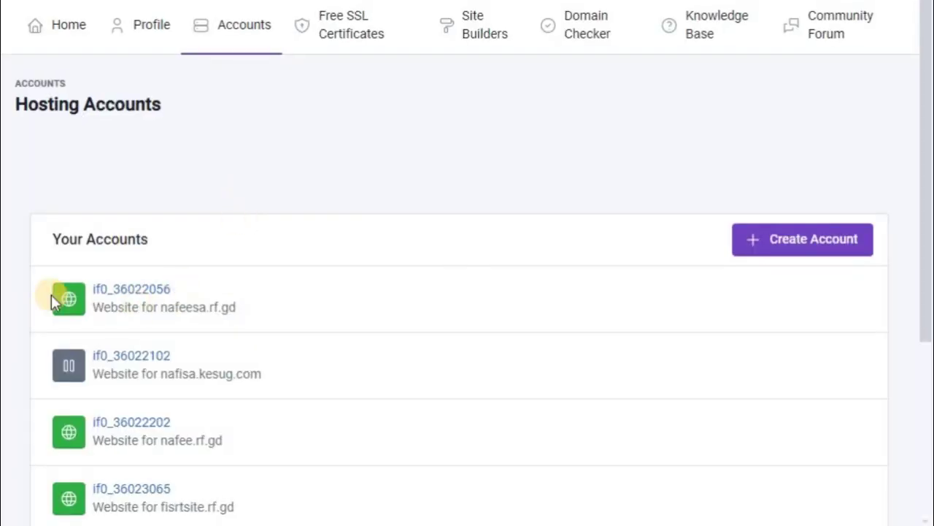
# Open the fisrtsite.rf.gd hosting account from the Hosting Accounts list.
pyautogui.scroll(-4, 163, 430)
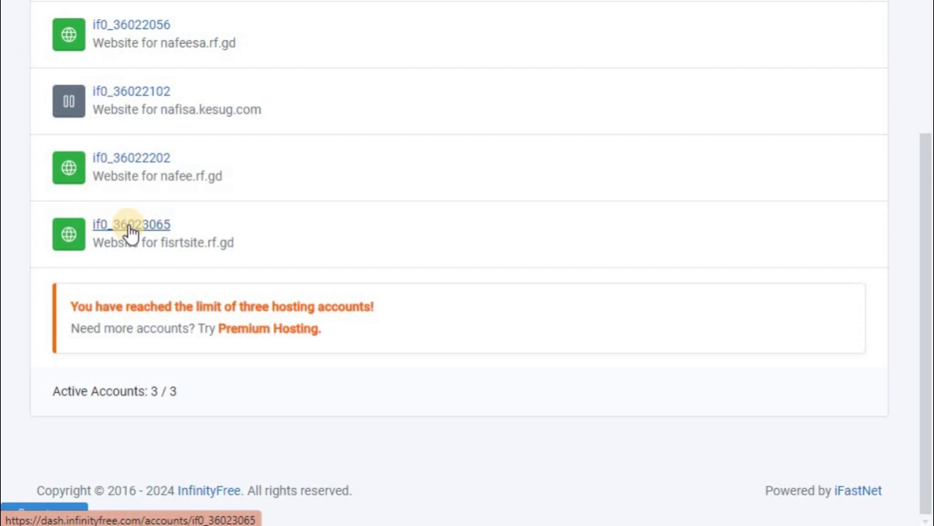
pyautogui.click(132, 231)
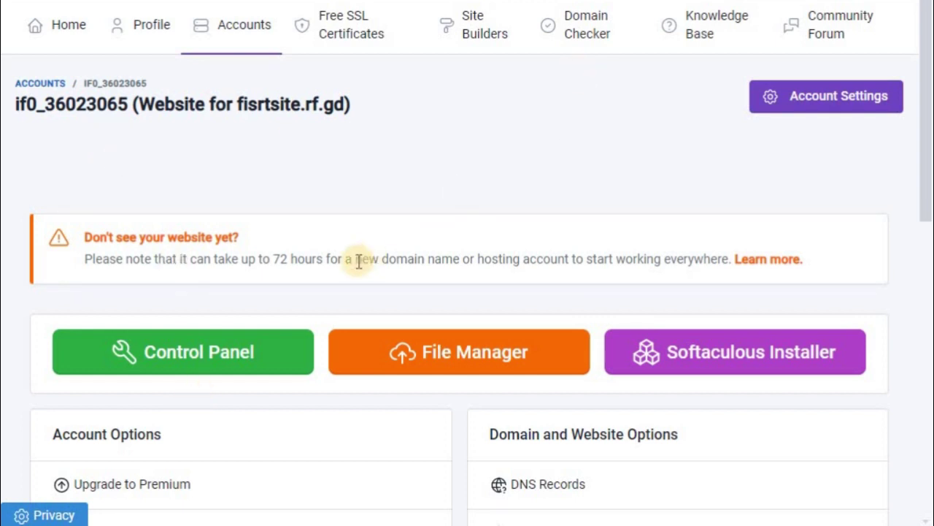
# Open the account's VistaPanel control panel, retrying when the first attempt doesn't redirect.
pyautogui.scroll(-3, 358, 260)
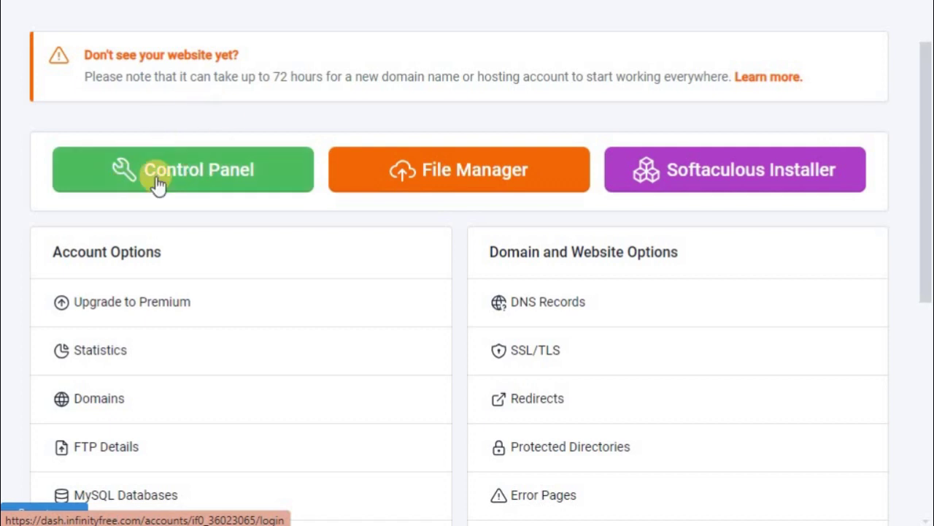
pyautogui.click(160, 183)
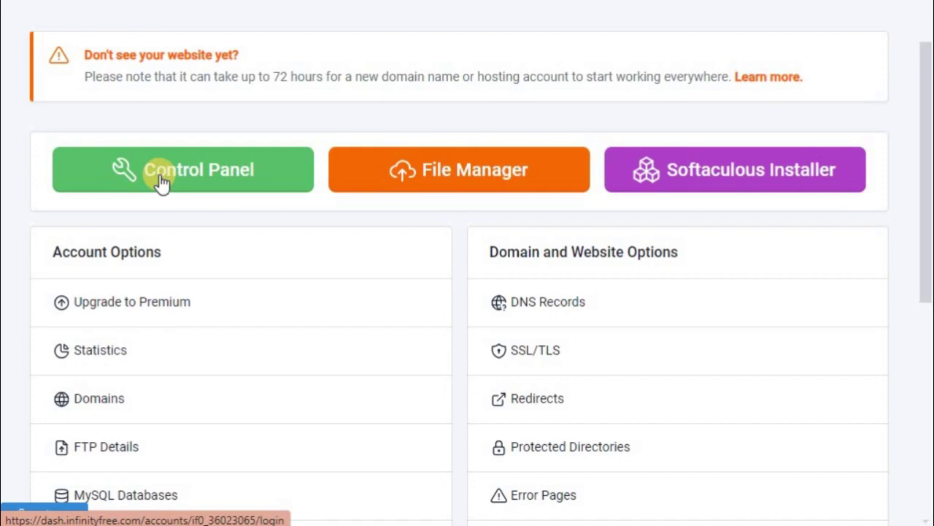
pyautogui.click(159, 175)
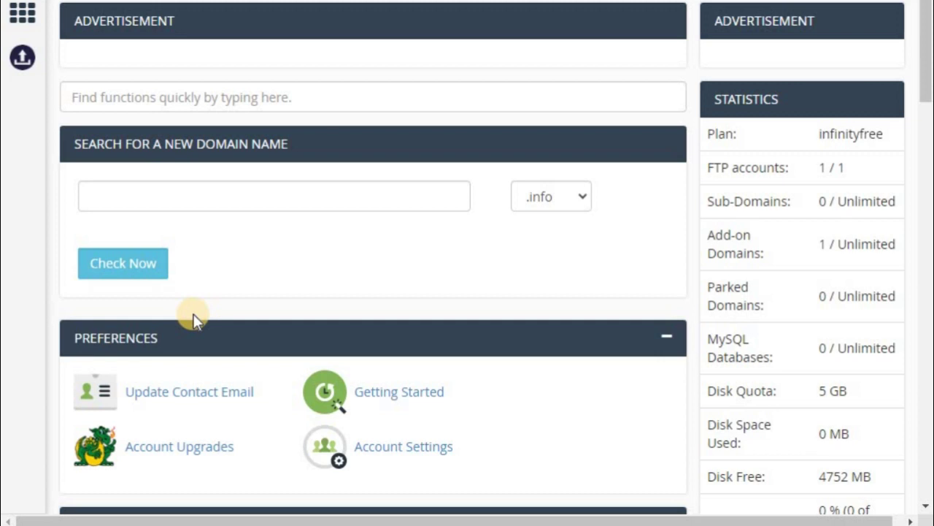
# Scroll through VistaPanel's Preferences, Files, Databases, Domains, Email, Metrics, Security and Software sections.
pyautogui.scroll(-3, 193, 314)
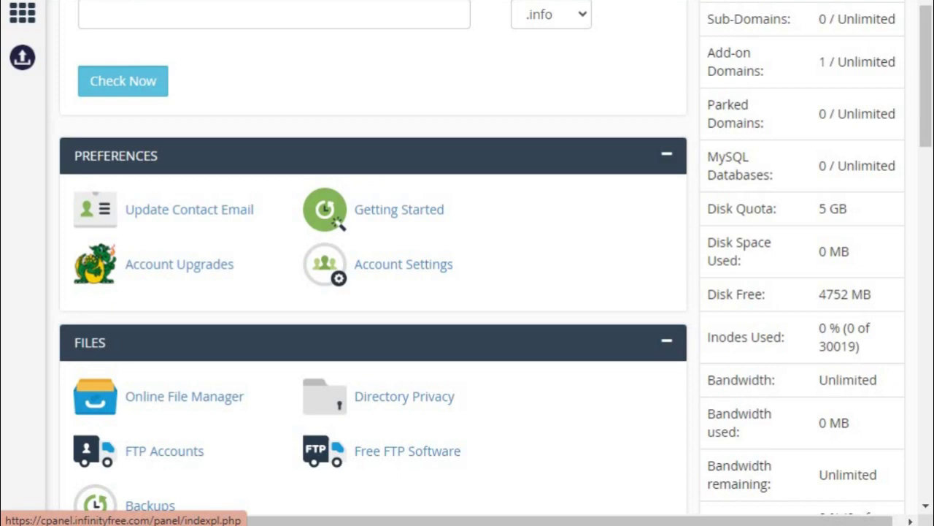
pyautogui.scroll(-4, 230, 241)
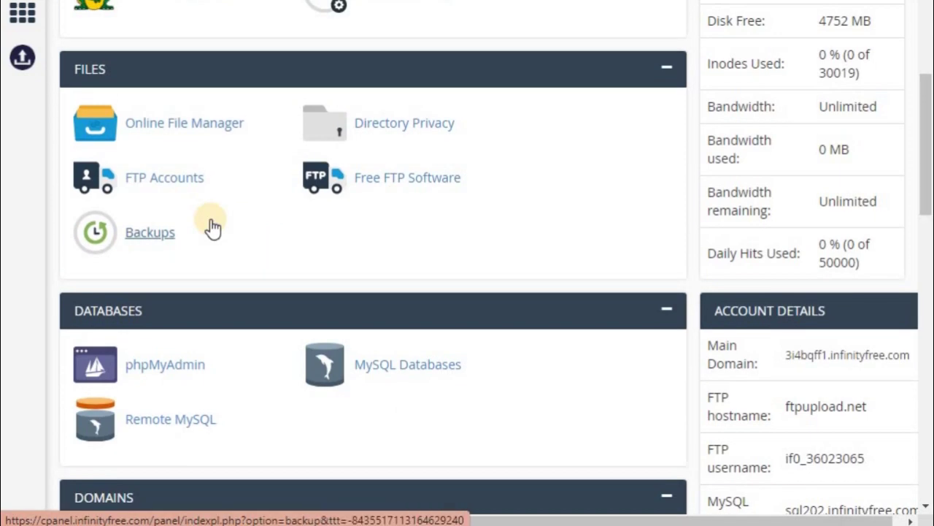
pyautogui.scroll(3, 211, 225)
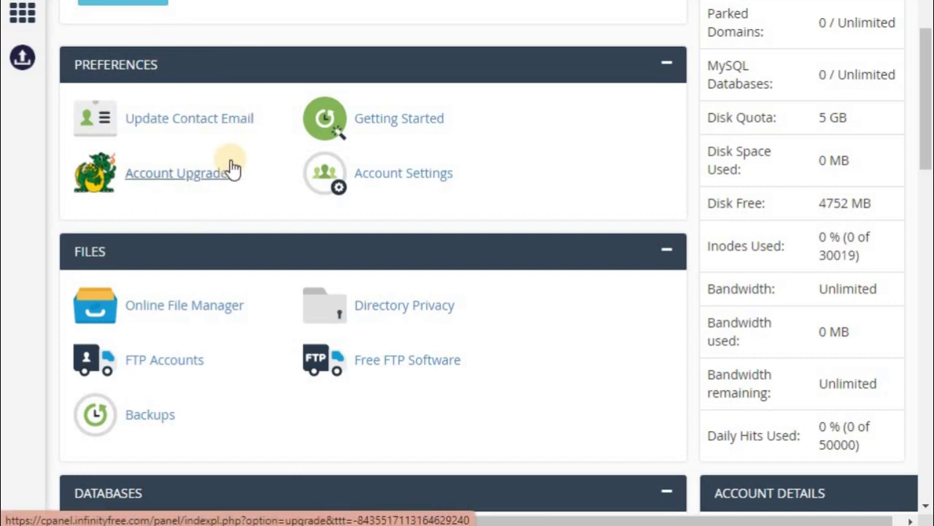
pyautogui.scroll(-4, 232, 168)
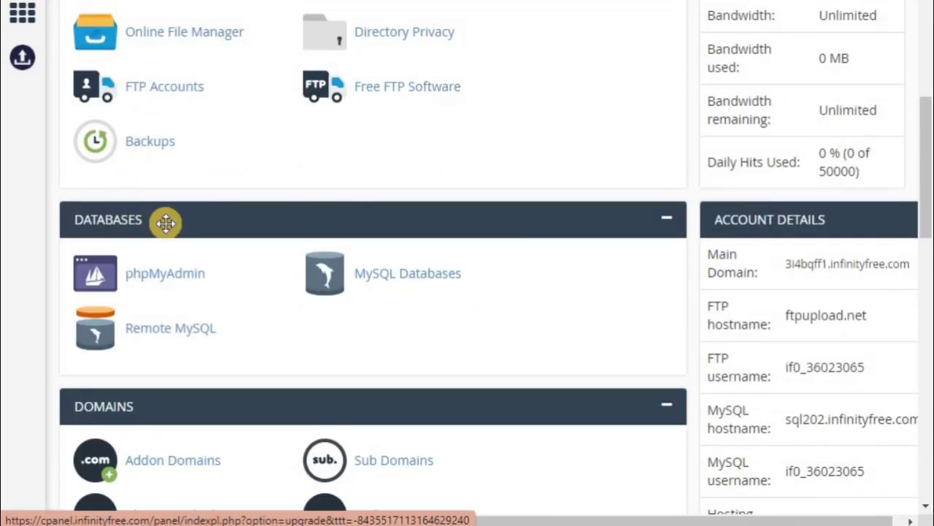
pyautogui.scroll(1, 180, 247)
pyautogui.scroll(1, 180, 247)
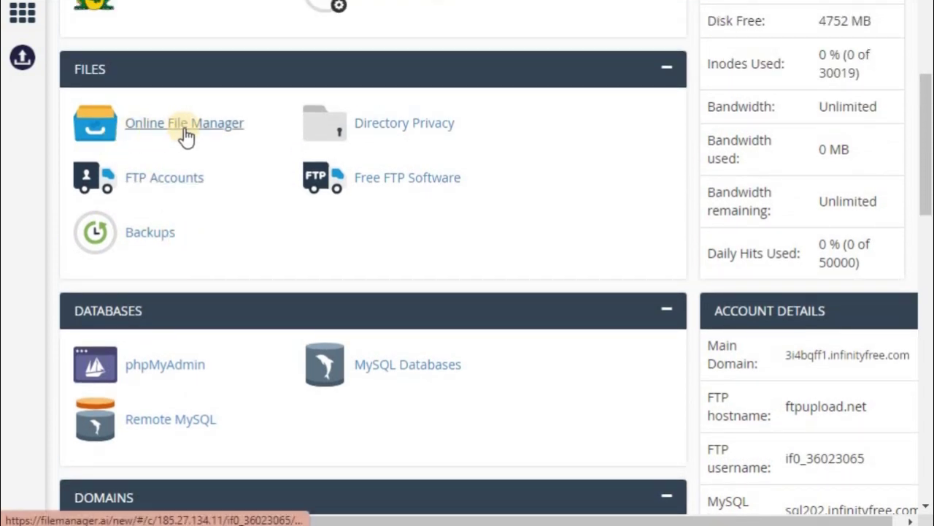
pyautogui.scroll(-3, 192, 139)
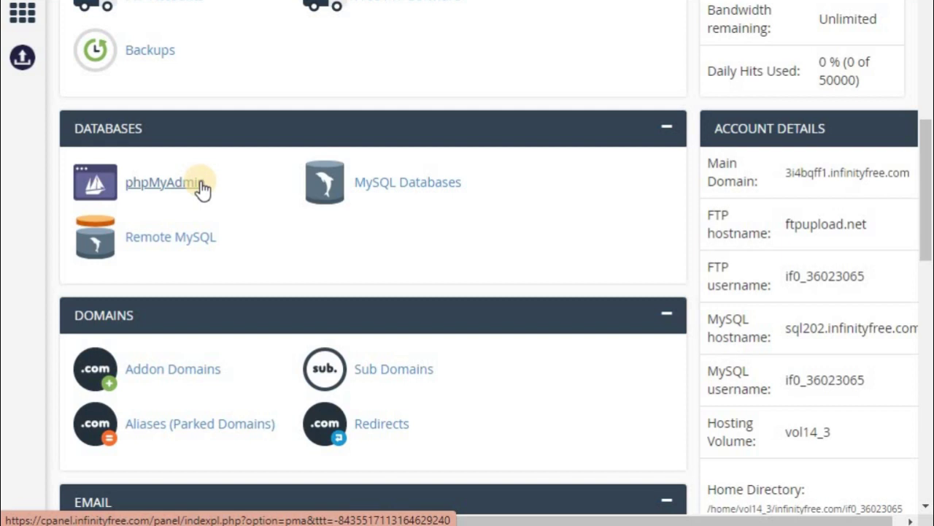
pyautogui.scroll(-3, 202, 189)
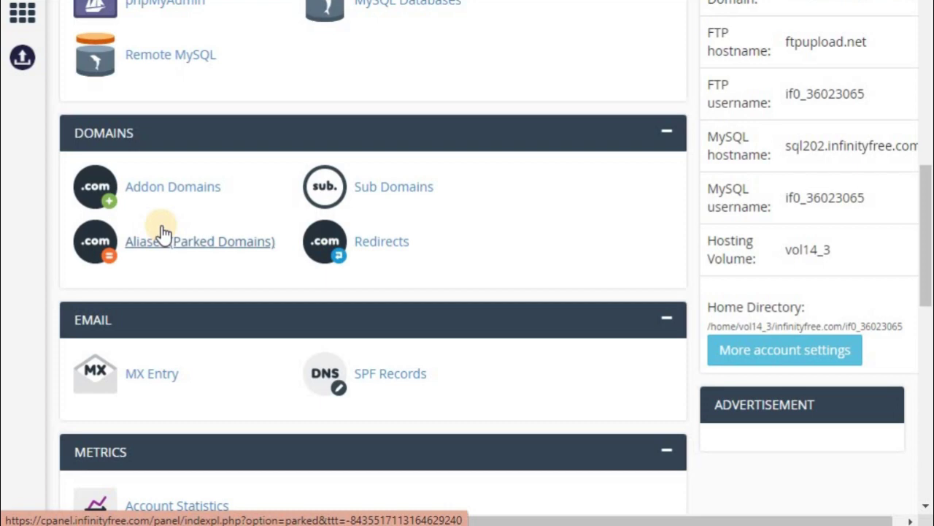
pyautogui.scroll(-6, 213, 328)
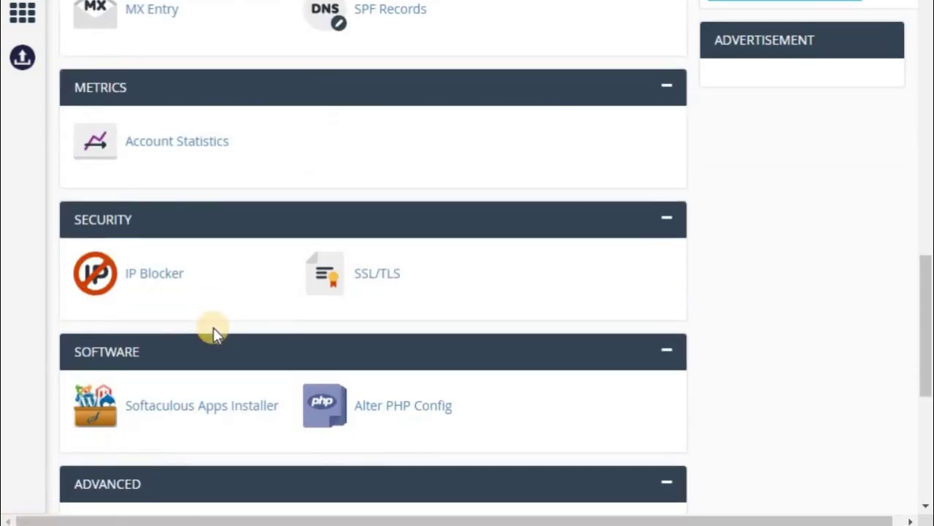
pyautogui.scroll(-1, 213, 327)
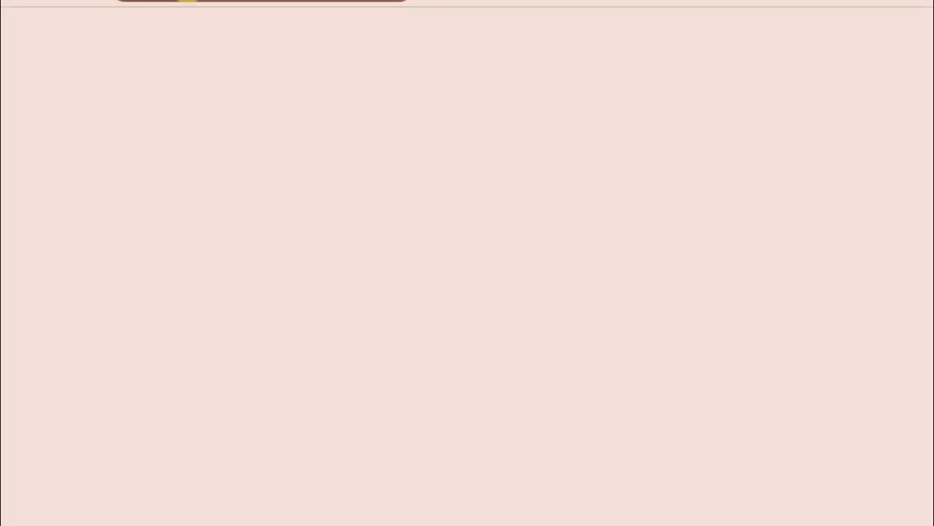
# Load facebook.com in the new tab, discarding the dash.infinityfree.com autocompletion.
pyautogui.write('https://dash.infinityfree.com')
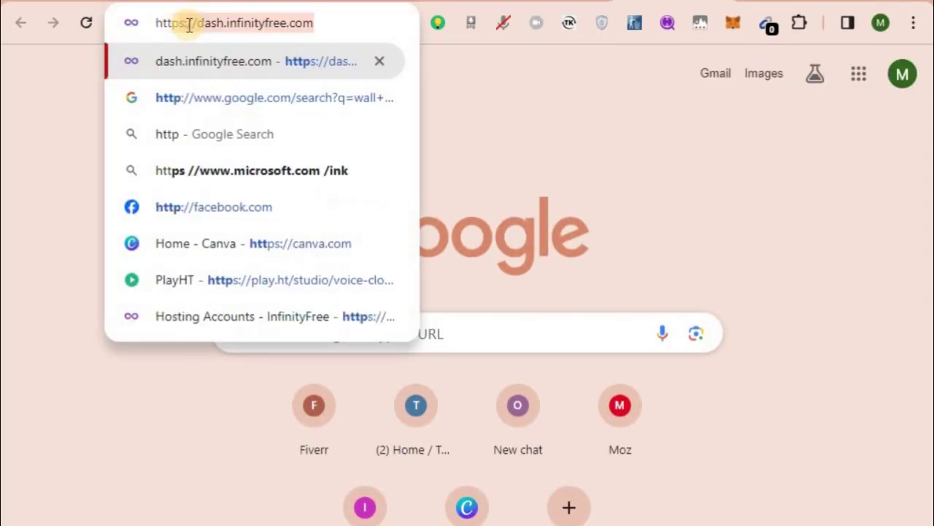
pyautogui.click(186, 30)
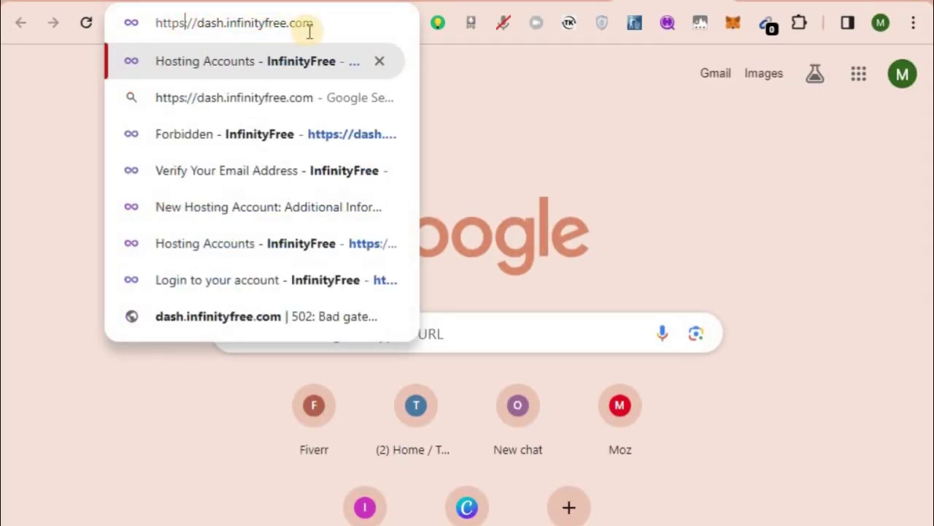
pyautogui.hotkey('shift', 'End')
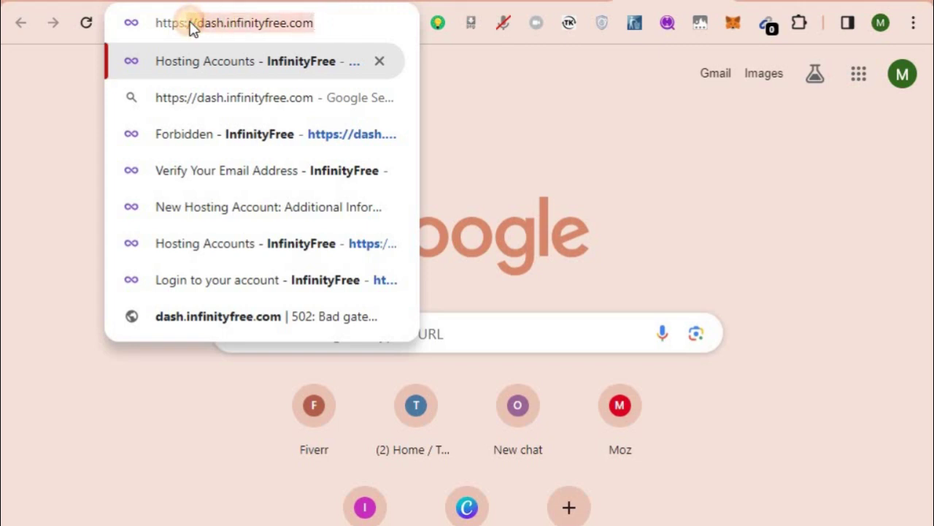
pyautogui.press('BackSpace')
pyautogui.press('BackSpace')
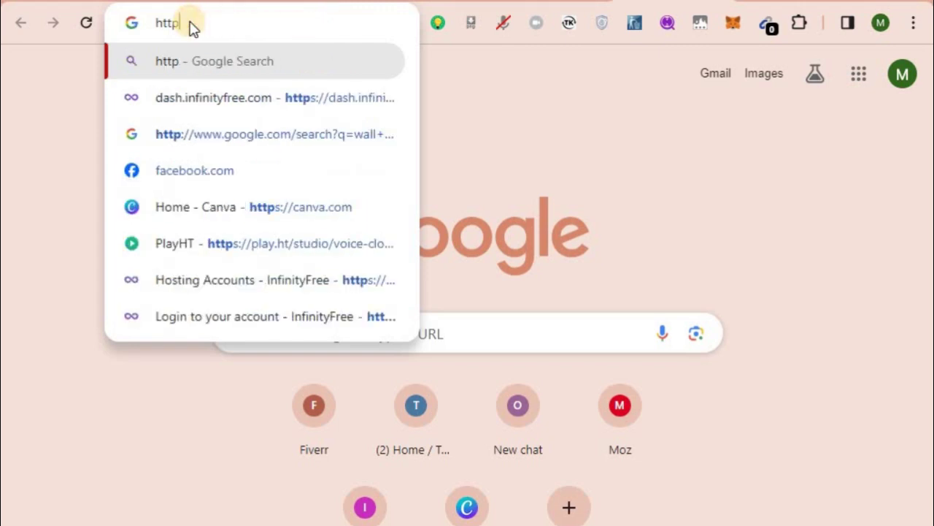
pyautogui.write(':')
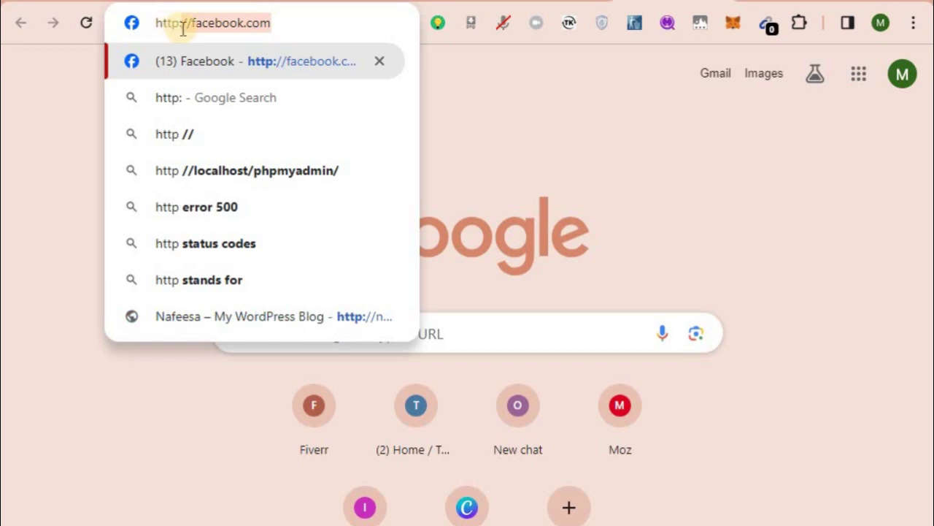
pyautogui.click(302, 13)
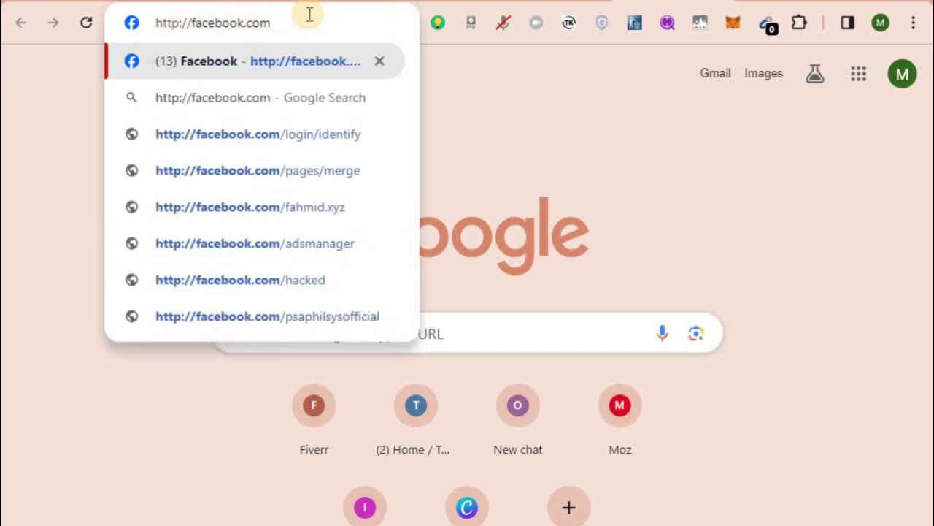
pyautogui.press('Return')
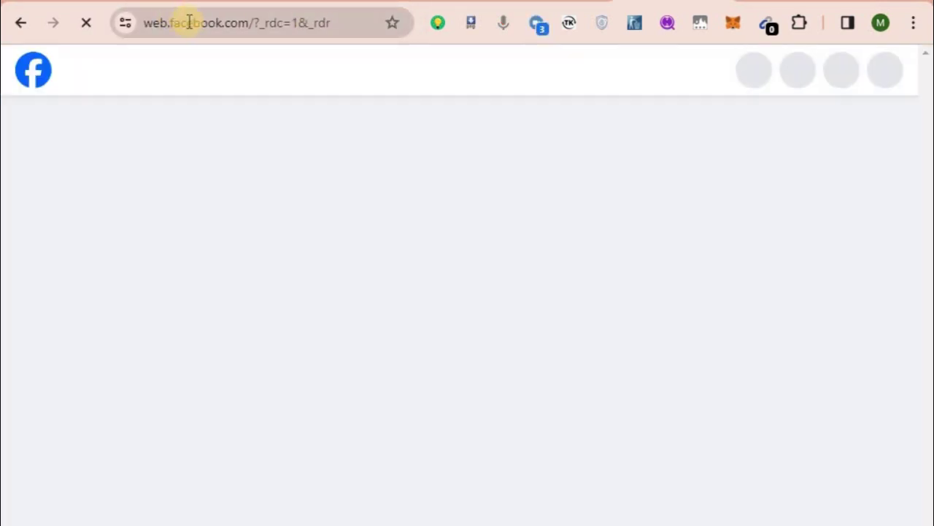
# Return to the VistaPanel tab showing the Software section with Softaculous.
pyautogui.click(219, 28)
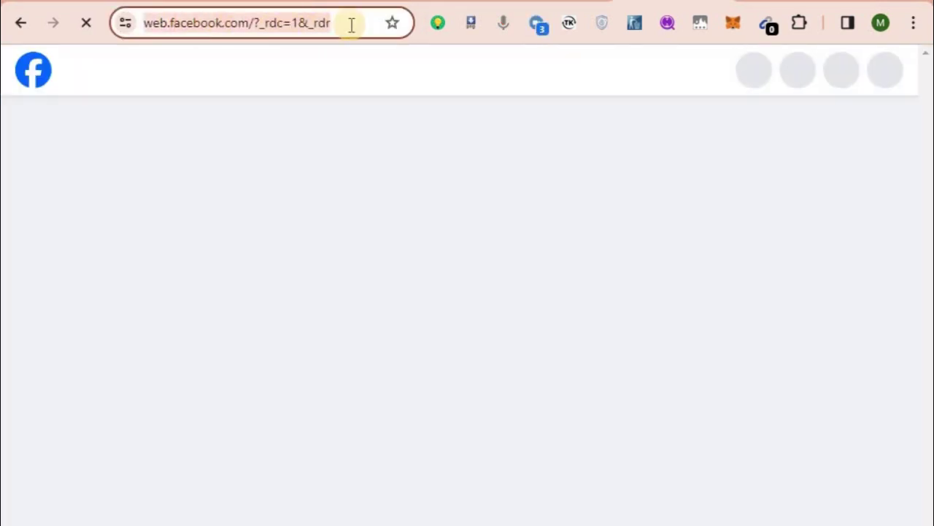
pyautogui.click(350, 25)
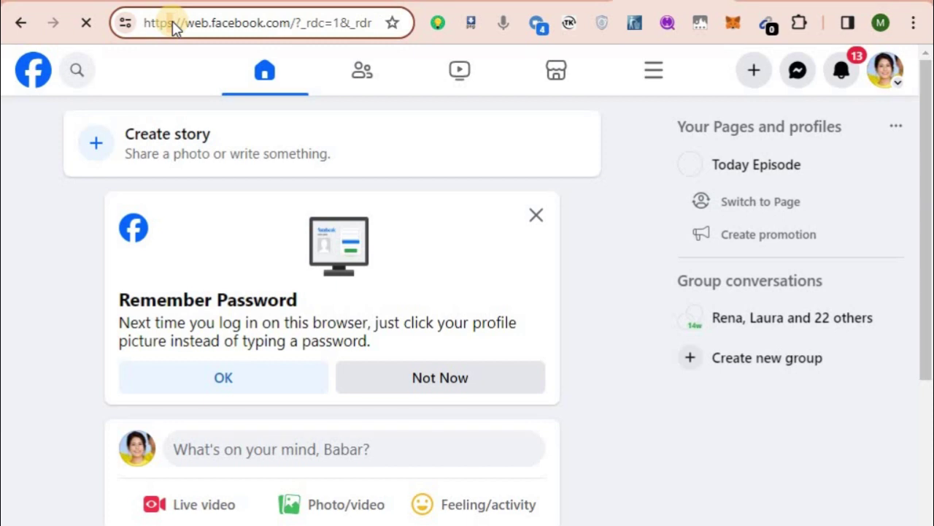
pyautogui.click(173, 24)
pyautogui.hotkey('ctrl', 'shift', 'Tab')
pyautogui.hotkey('ctrl', 'shift', 'Tab')
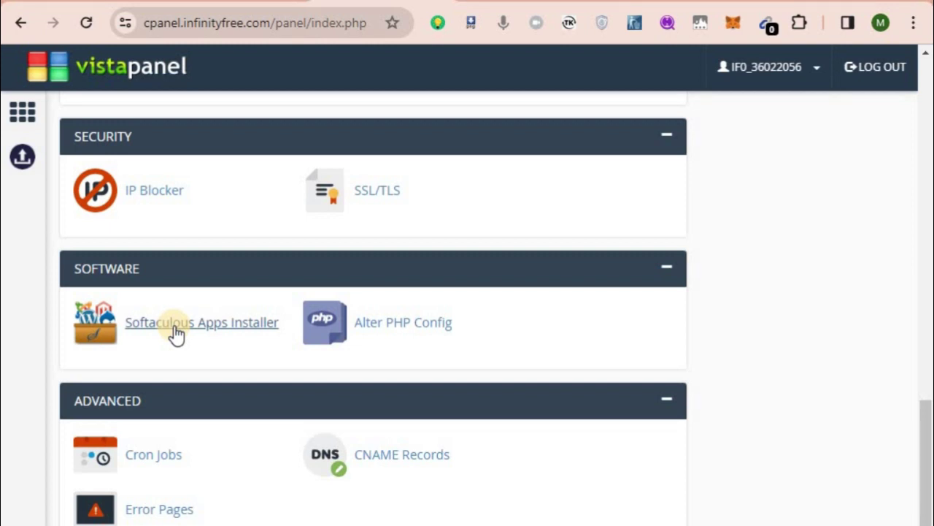
# Launch Softaculous Apps Installer and start installing WordPress from Top Scripts.
pyautogui.click(176, 329)
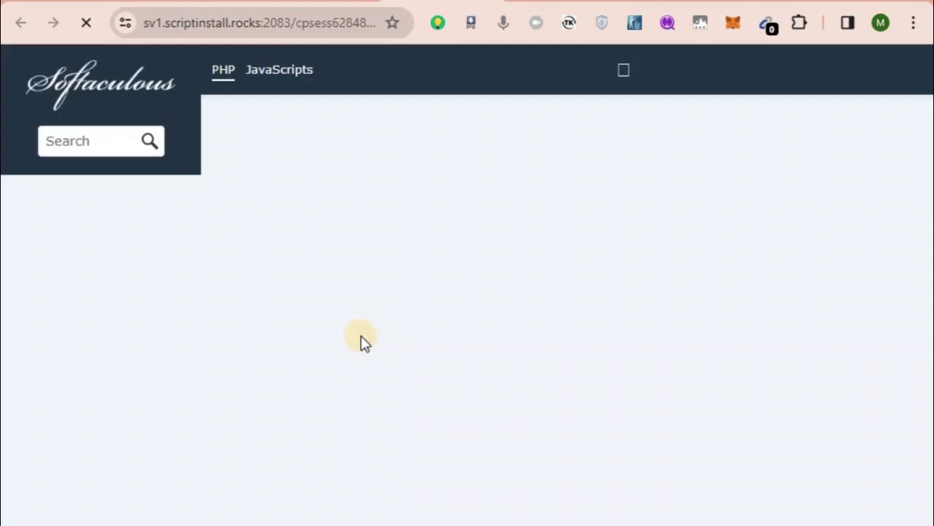
pyautogui.scroll(-6, 472, 381)
pyautogui.scroll(-7, 472, 381)
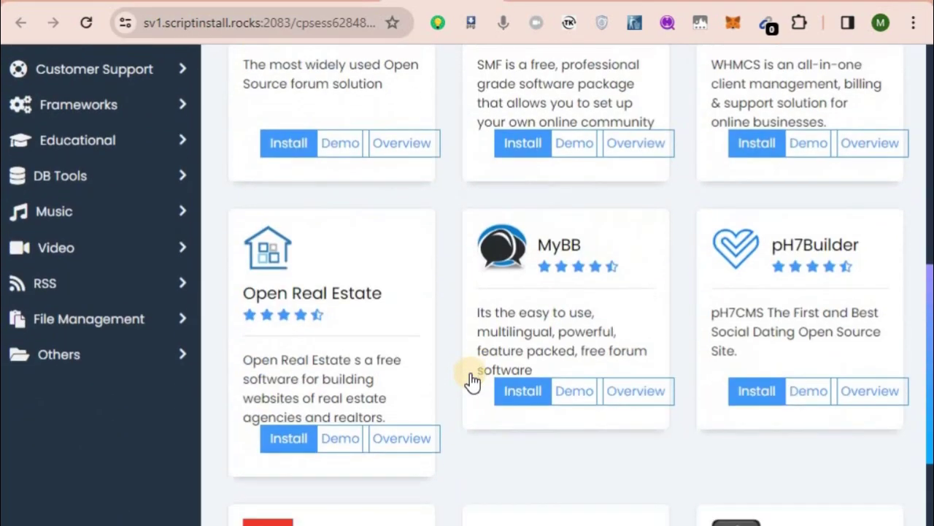
pyautogui.scroll(-2, 470, 373)
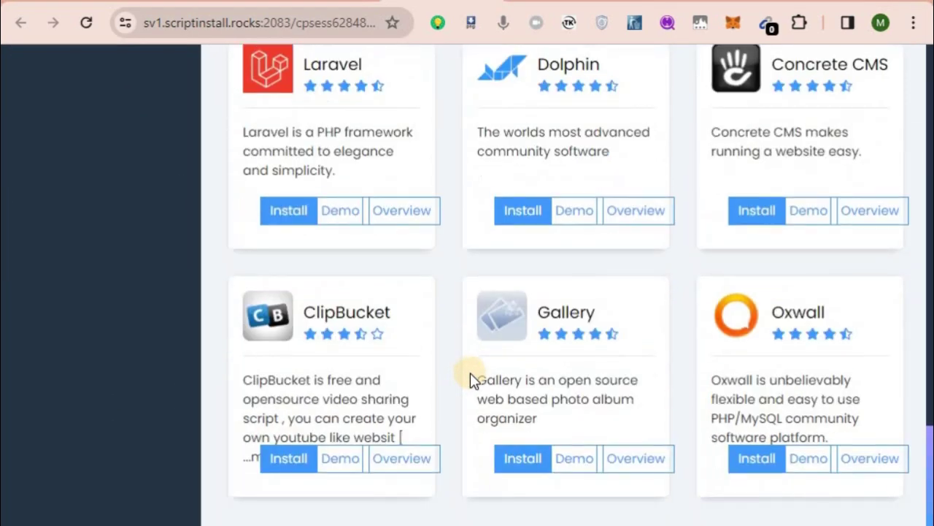
pyautogui.scroll(9, 472, 379)
pyautogui.scroll(4, 251, 317)
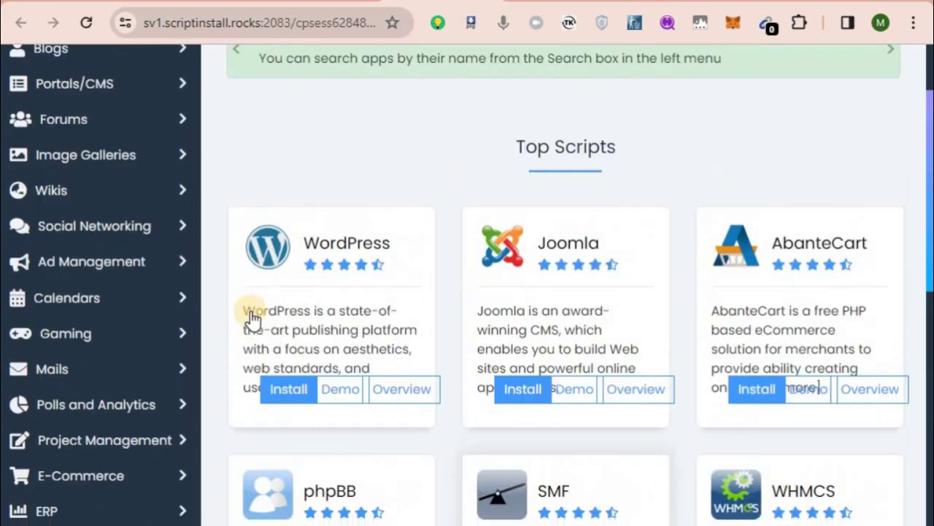
pyautogui.click(283, 400)
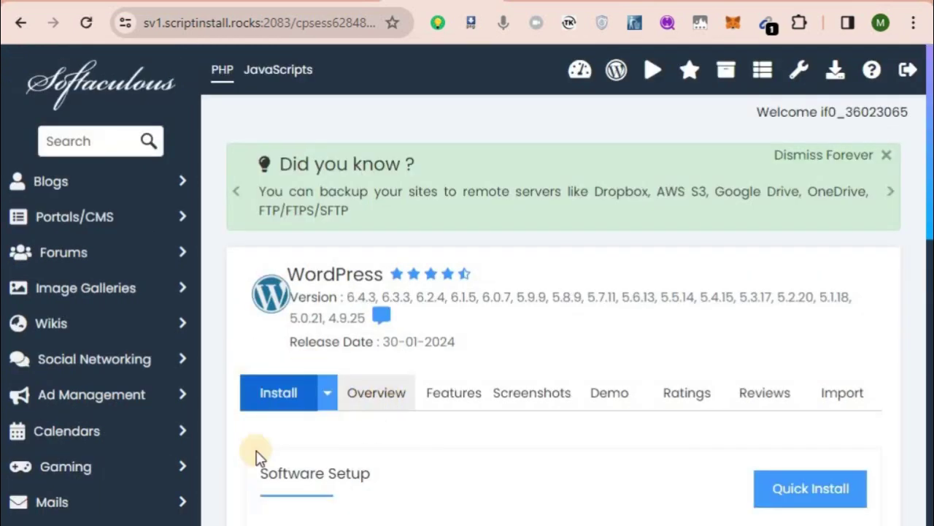
pyautogui.scroll(-3, 365, 476)
pyautogui.press('Tab')
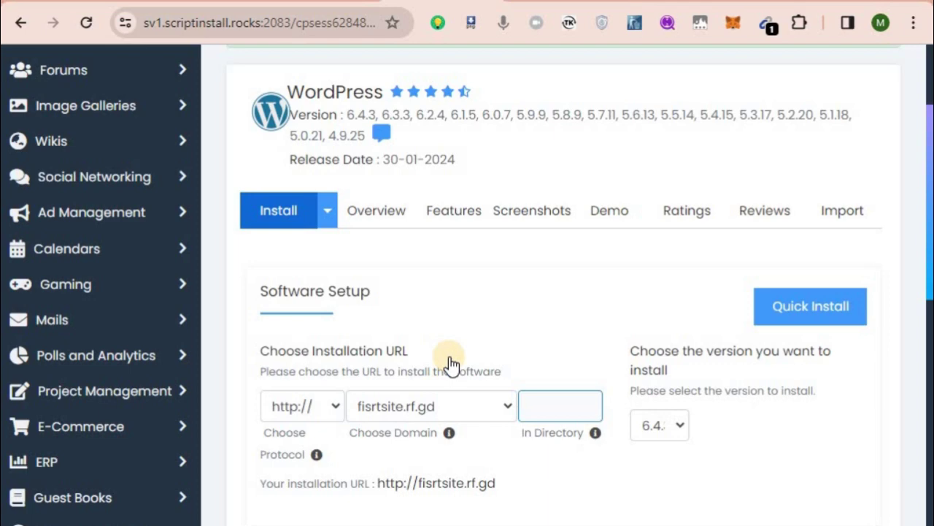
pyautogui.click(489, 305)
pyautogui.scroll(-3, 488, 305)
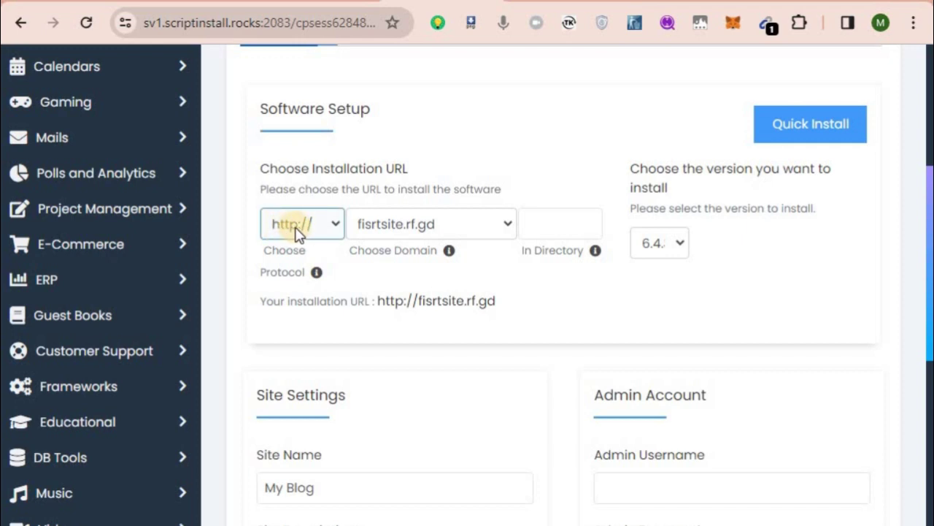
pyautogui.click(338, 226)
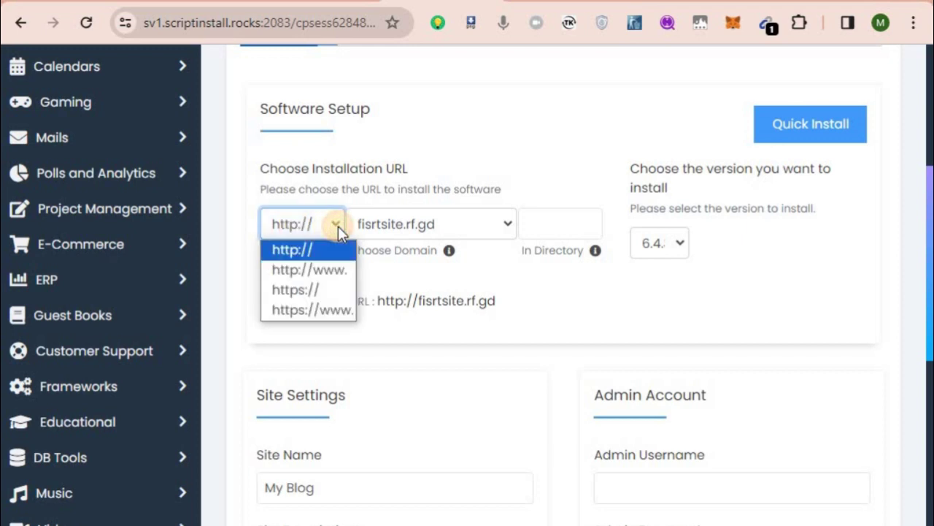
pyautogui.click(289, 291)
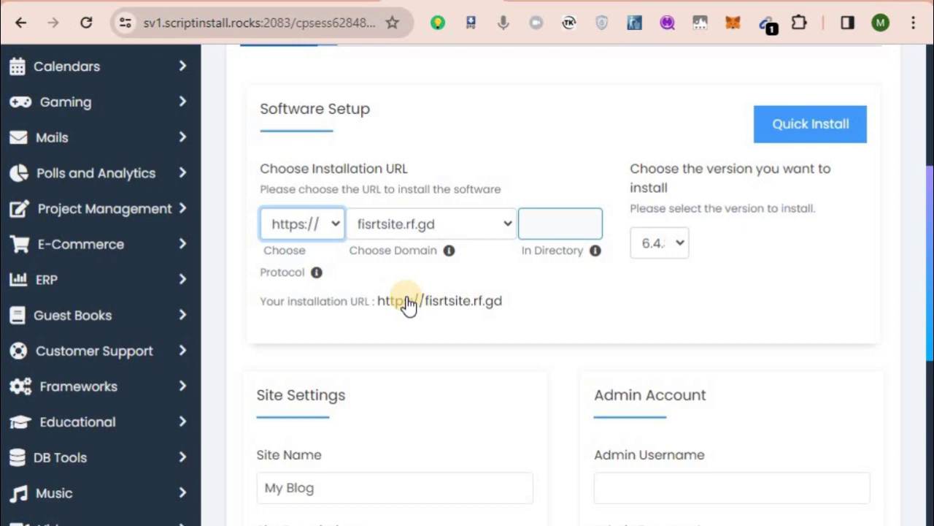
pyautogui.scroll(-1, 409, 305)
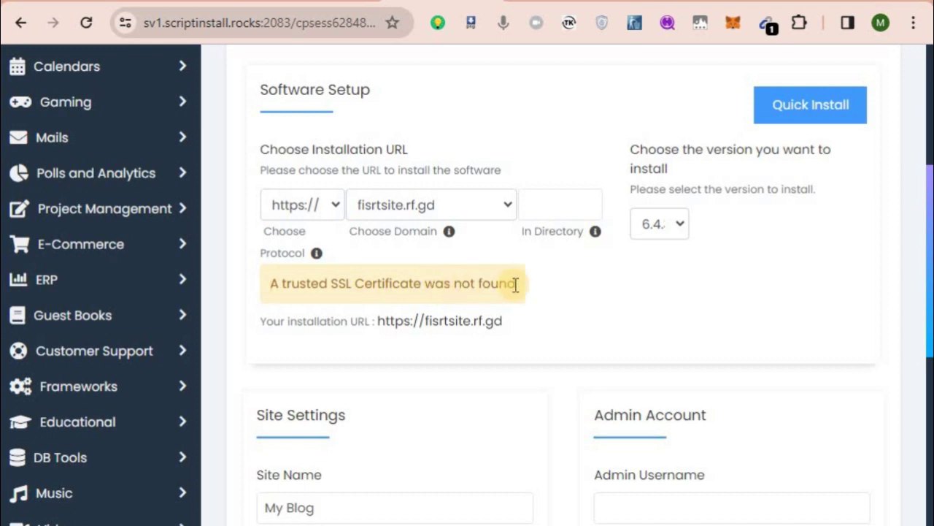
pyautogui.click(333, 206)
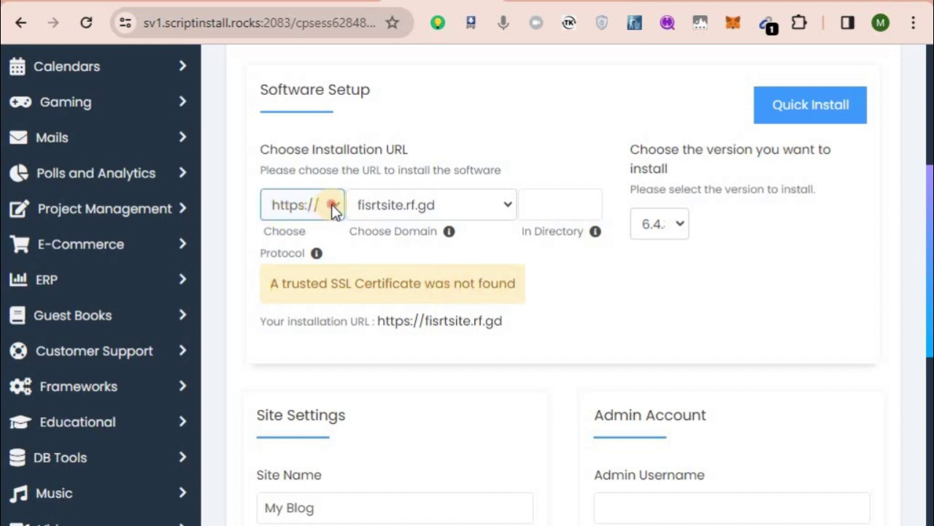
pyautogui.click(284, 230)
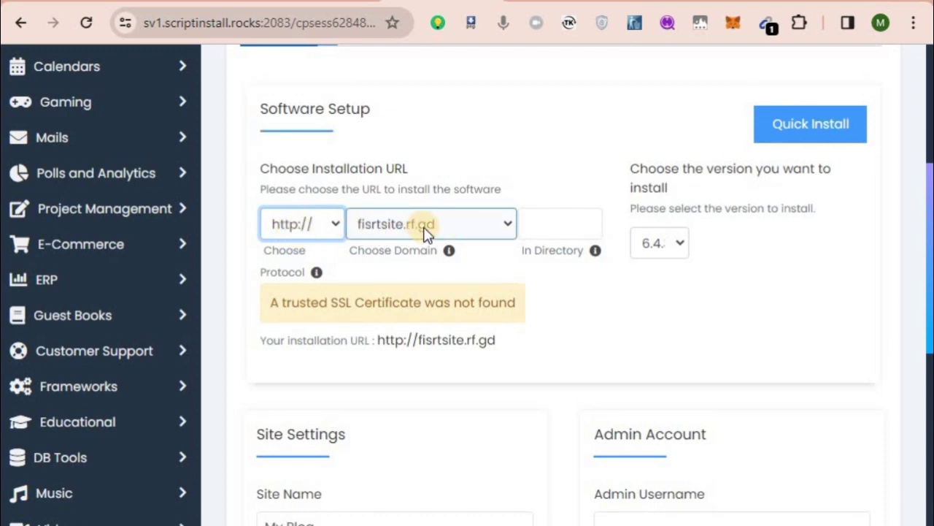
pyautogui.click(559, 228)
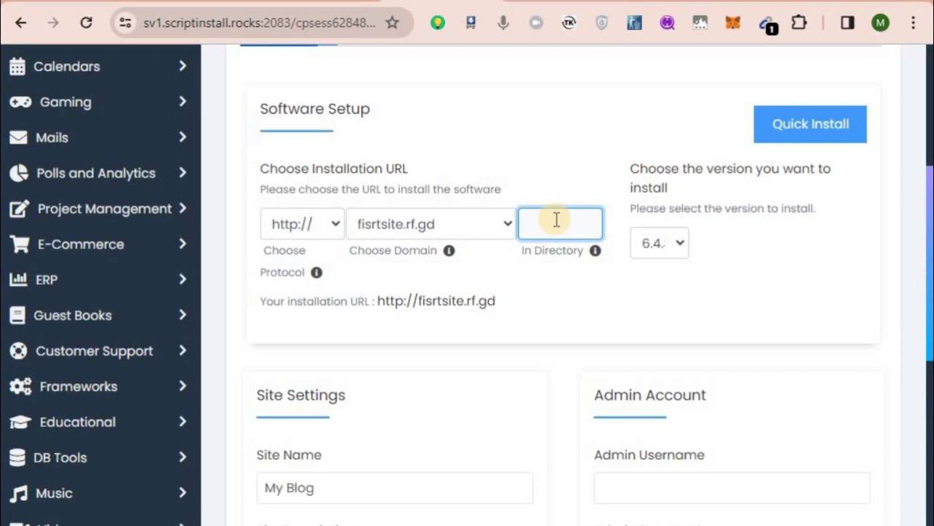
pyautogui.scroll(-1, 556, 219)
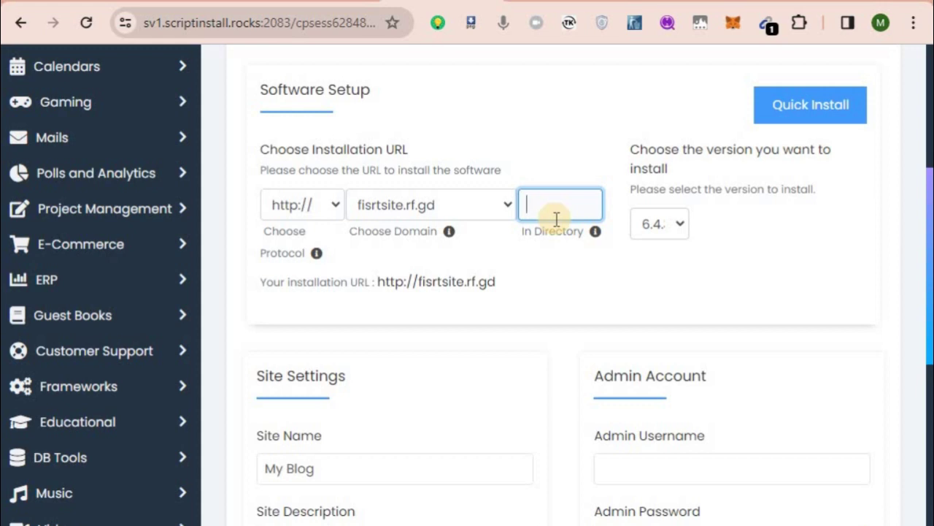
pyautogui.scroll(1, 556, 219)
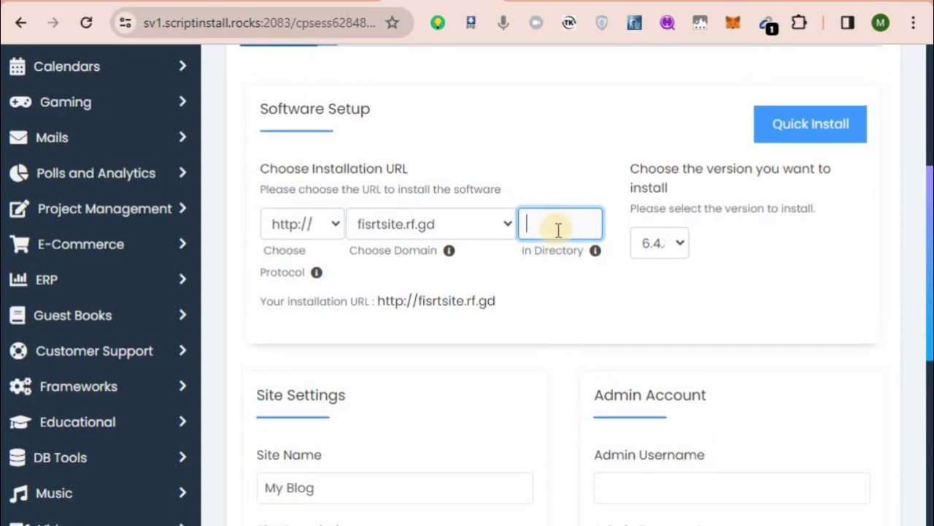
pyautogui.moveTo(532, 255); pyautogui.dragTo(587, 255)
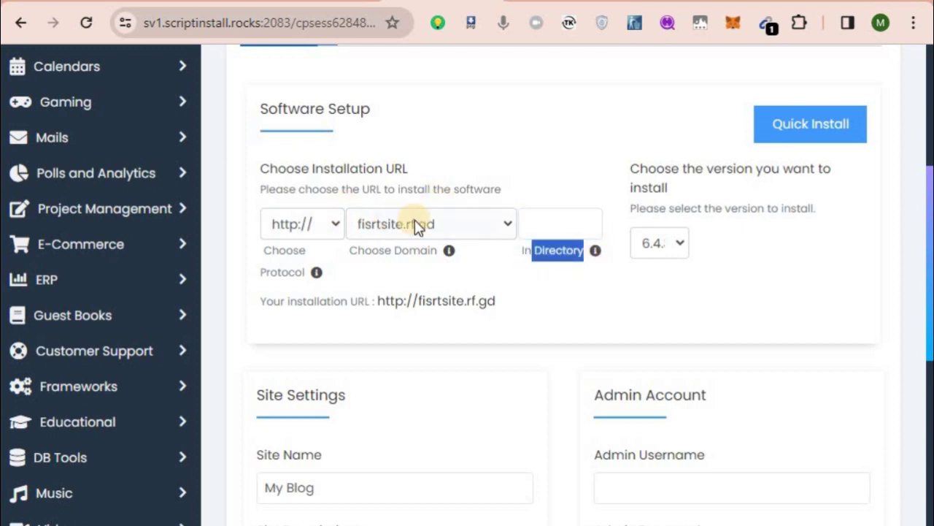
pyautogui.click(395, 225)
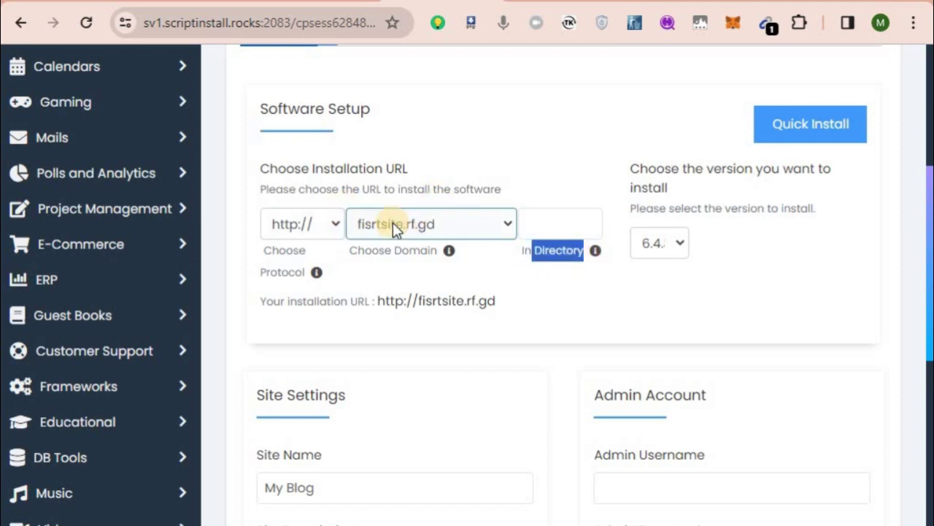
pyautogui.click(252, 227)
pyautogui.click(537, 223)
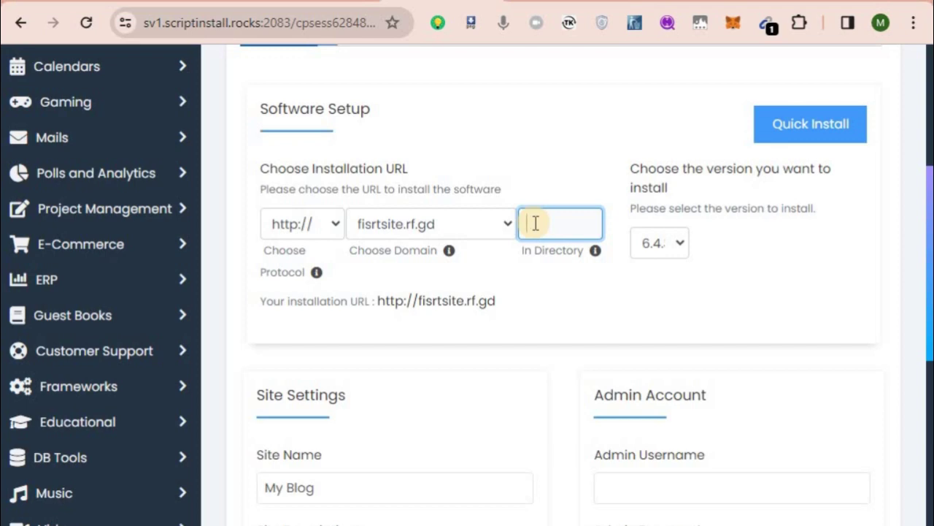
pyautogui.scroll(-1, 535, 223)
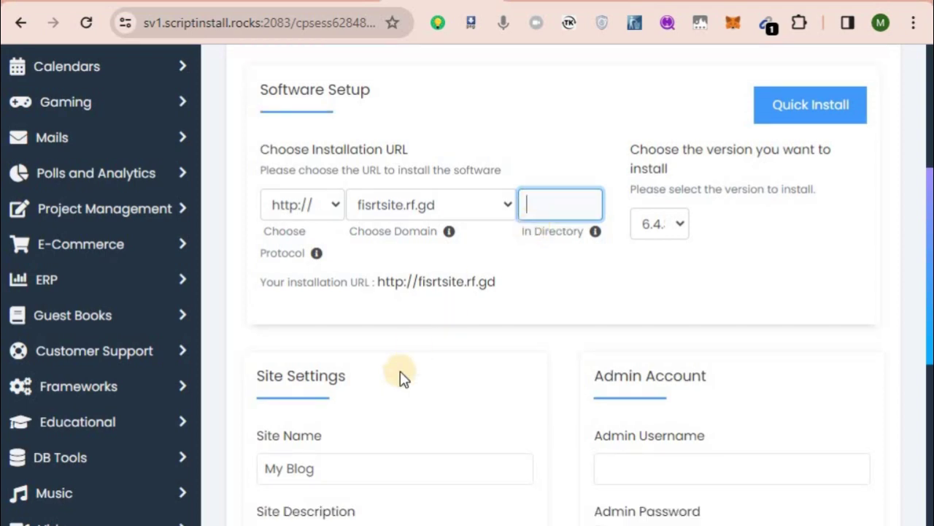
pyautogui.scroll(-3, 402, 377)
# Enter 'First Site' as the Site Name, leaving 'My WordPress Blog' as the description.
pyautogui.moveTo(355, 286); pyautogui.dragTo(223, 293)
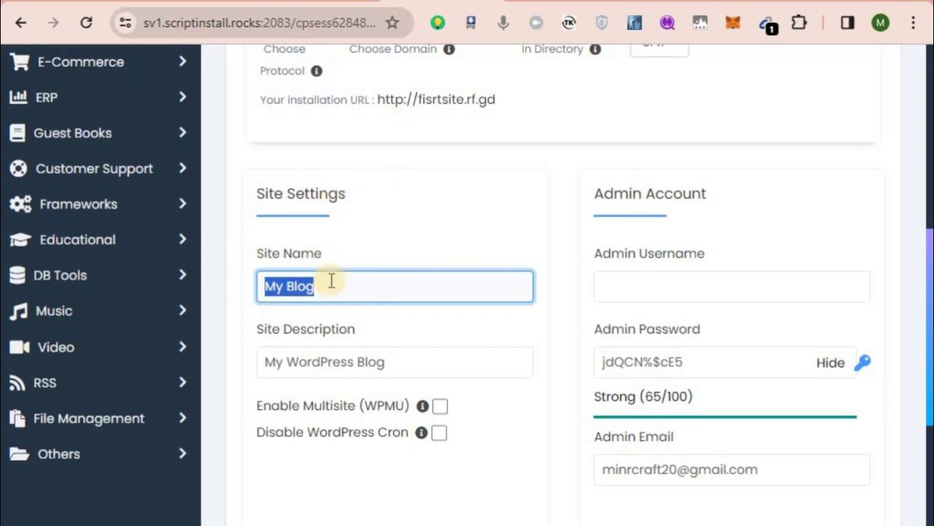
pyautogui.scroll(3, 365, 241)
pyautogui.scroll(-2, 398, 215)
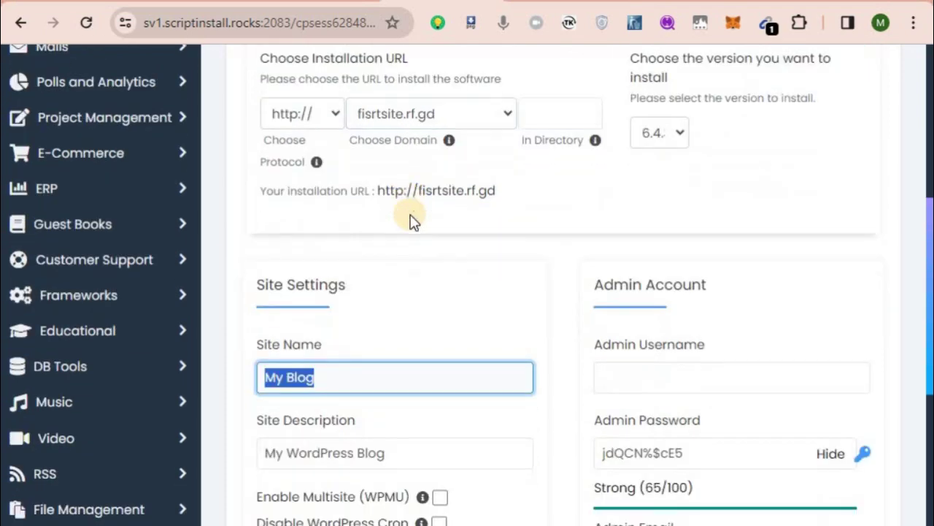
pyautogui.scroll(1, 321, 376)
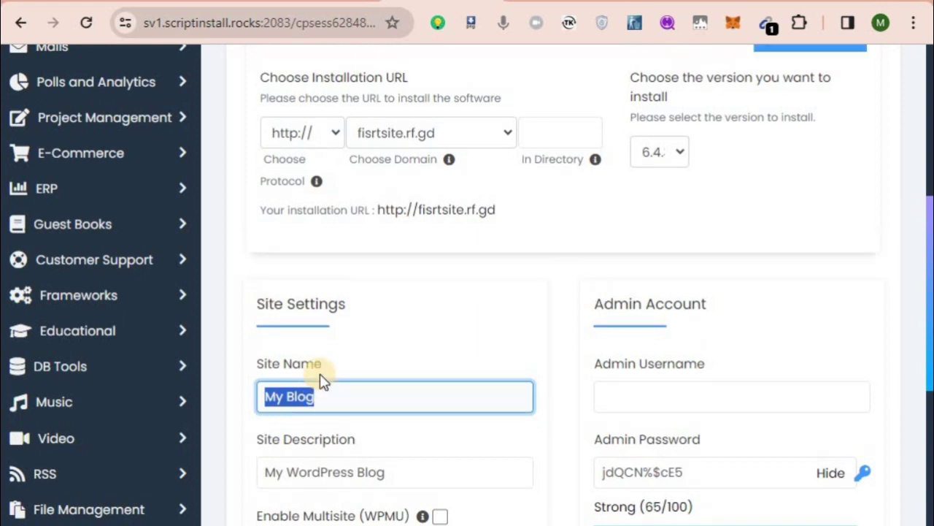
pyautogui.write('First Site')
pyautogui.scroll(-2, 323, 380)
pyautogui.moveTo(398, 381); pyautogui.dragTo(265, 381)
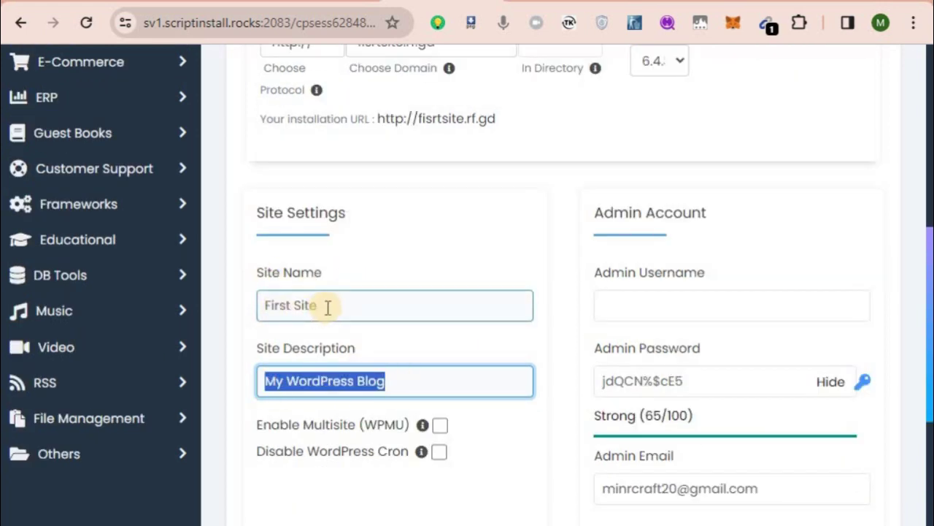
pyautogui.scroll(-1, 328, 343)
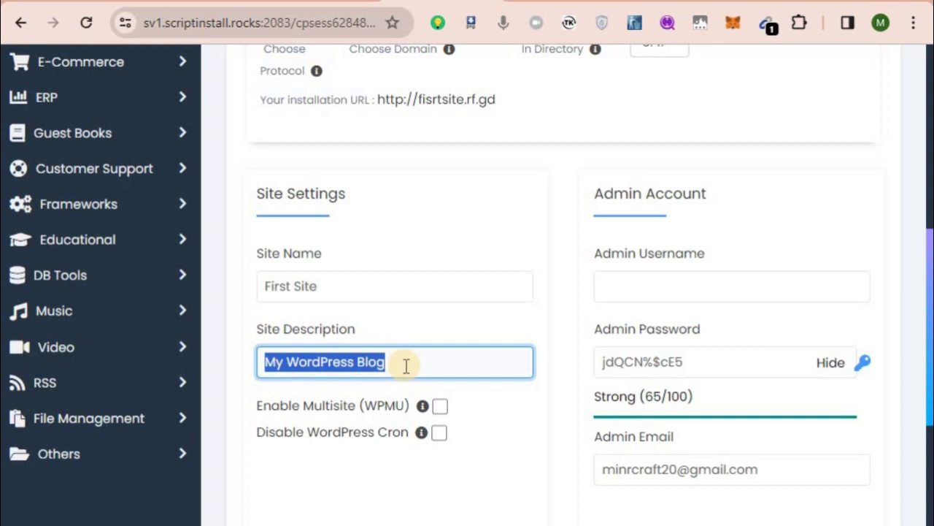
pyautogui.scroll(1, 322, 170)
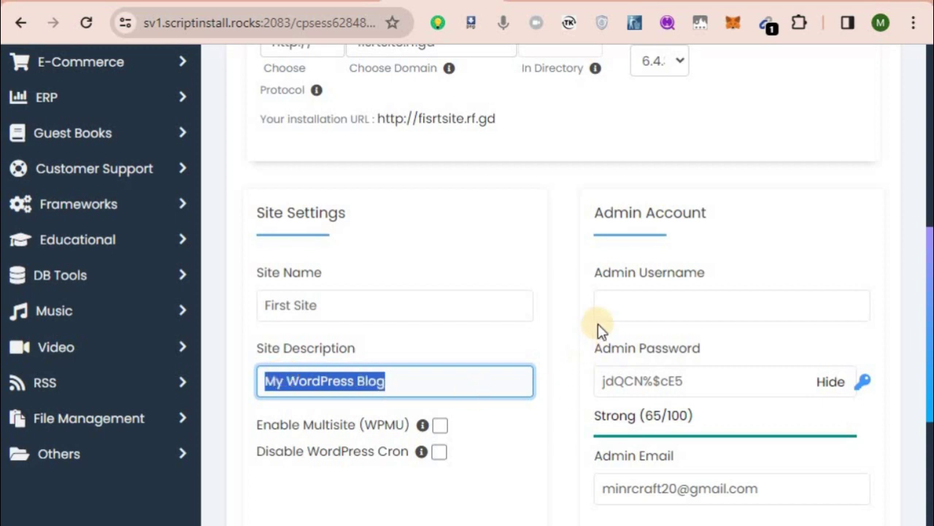
# Set the WordPress admin username to Admin.
pyautogui.click(647, 306)
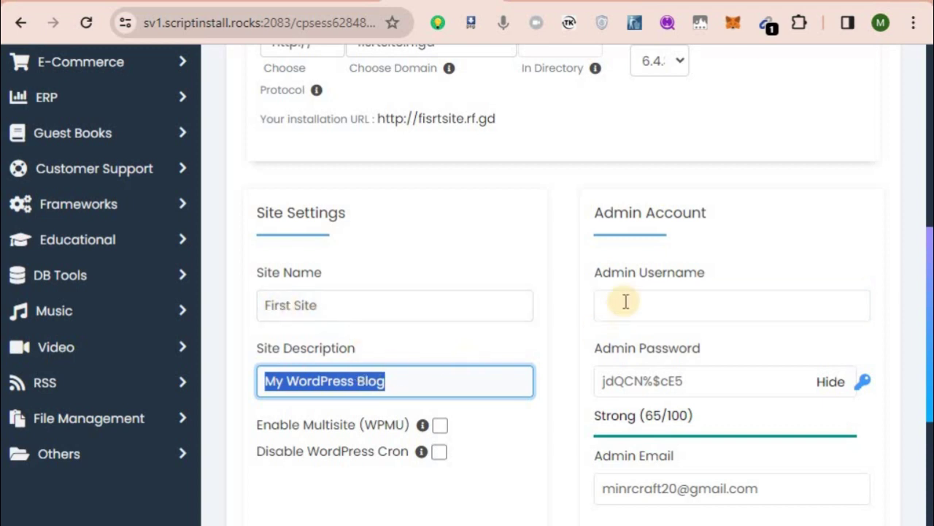
pyautogui.click(621, 303)
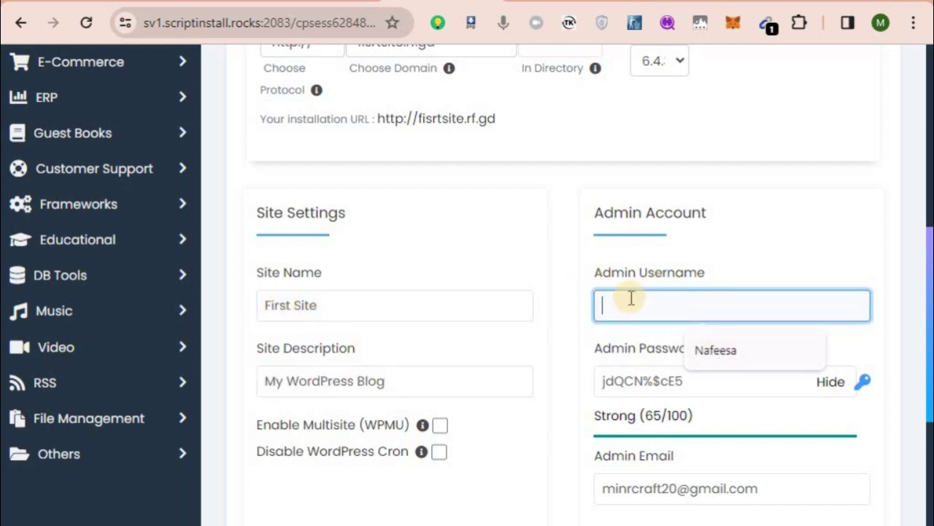
pyautogui.write('Admin')
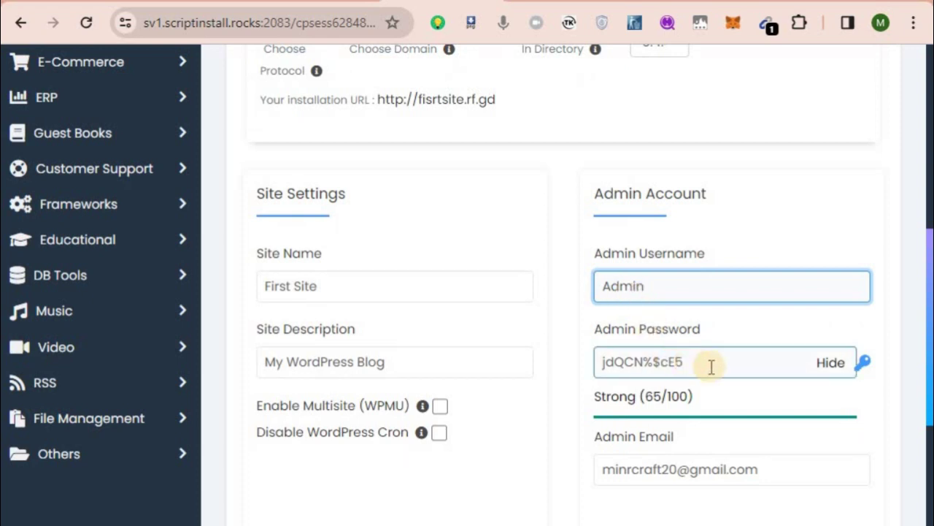
# Replace the generated admin password with a strong custom password.
pyautogui.moveTo(675, 365); pyautogui.dragTo(514, 374)
pyautogui.click(699, 384)
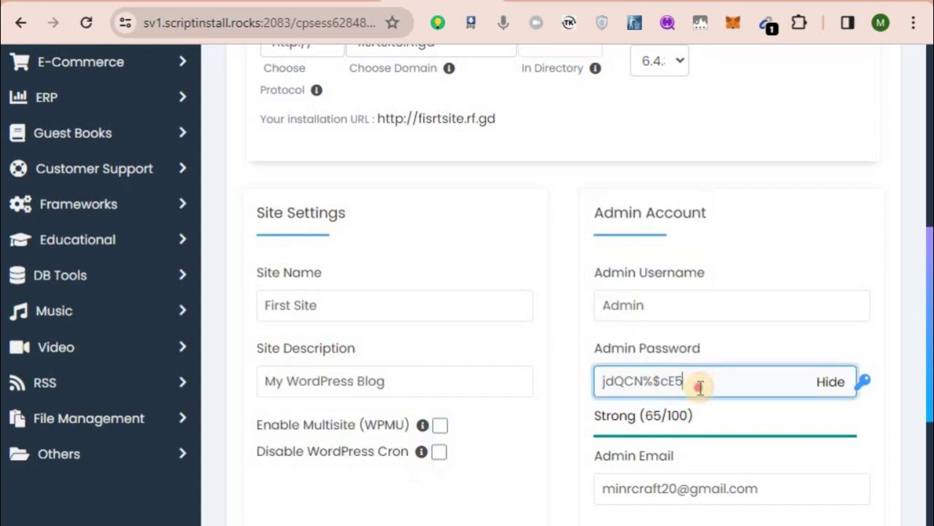
pyautogui.moveTo(699, 384); pyautogui.dragTo(576, 392)
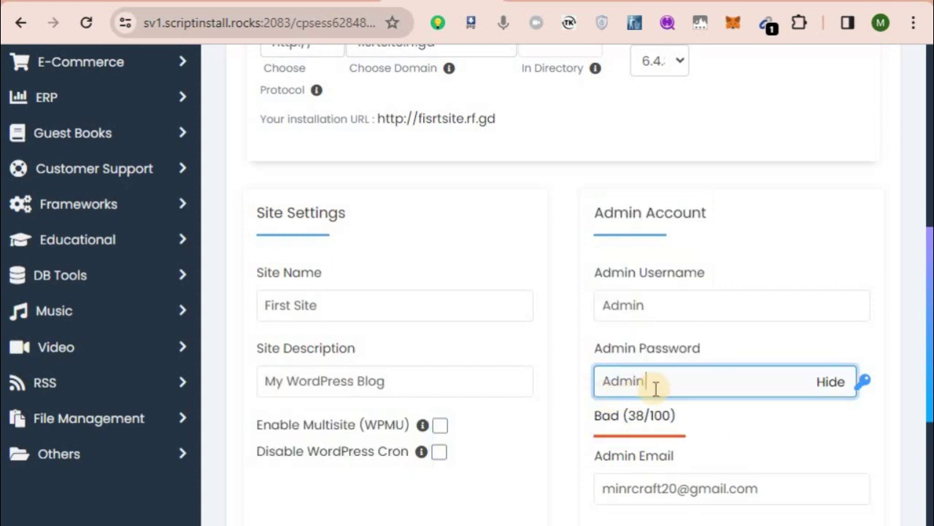
pyautogui.scroll(-2, 652, 394)
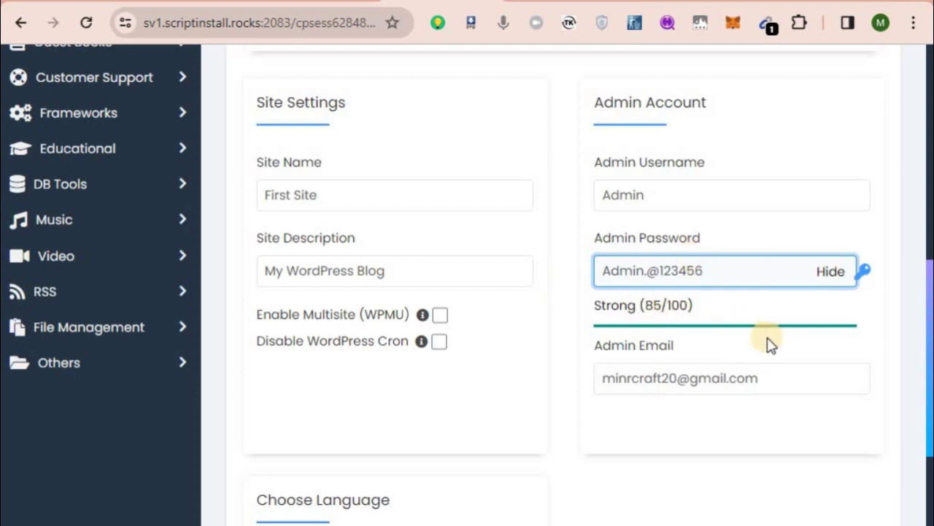
pyautogui.press('Tab')
pyautogui.click(618, 423)
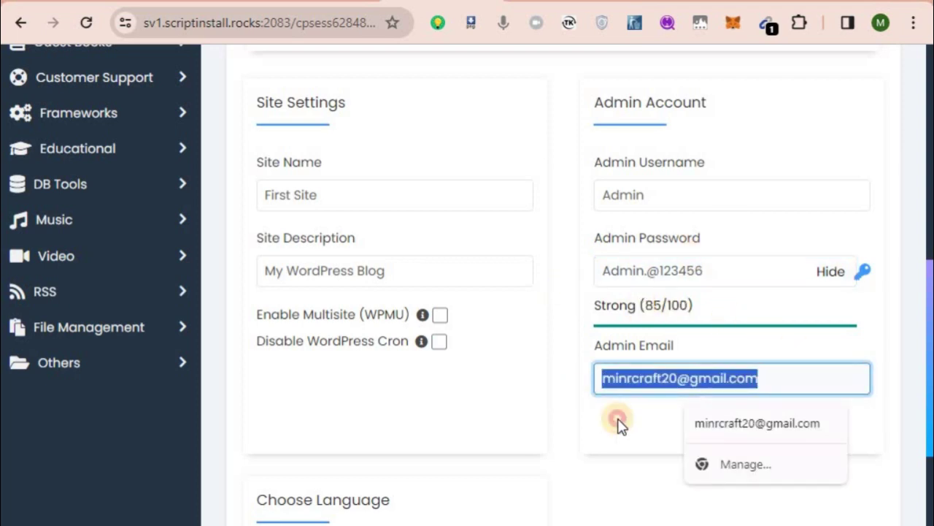
pyautogui.scroll(-6, 519, 421)
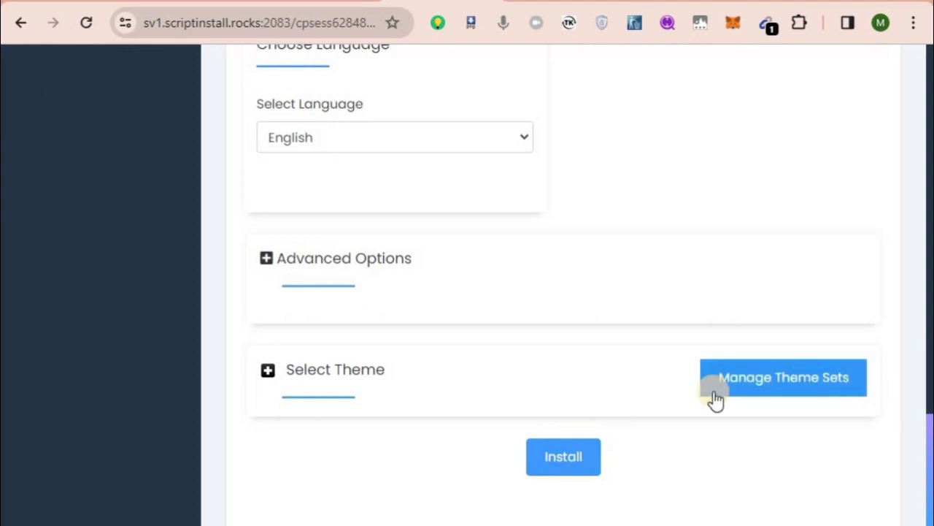
# Install WordPress on fisrtsite.rf.gd and open the new site link in another tab.
pyautogui.click(809, 381)
pyautogui.scroll(1, 809, 375)
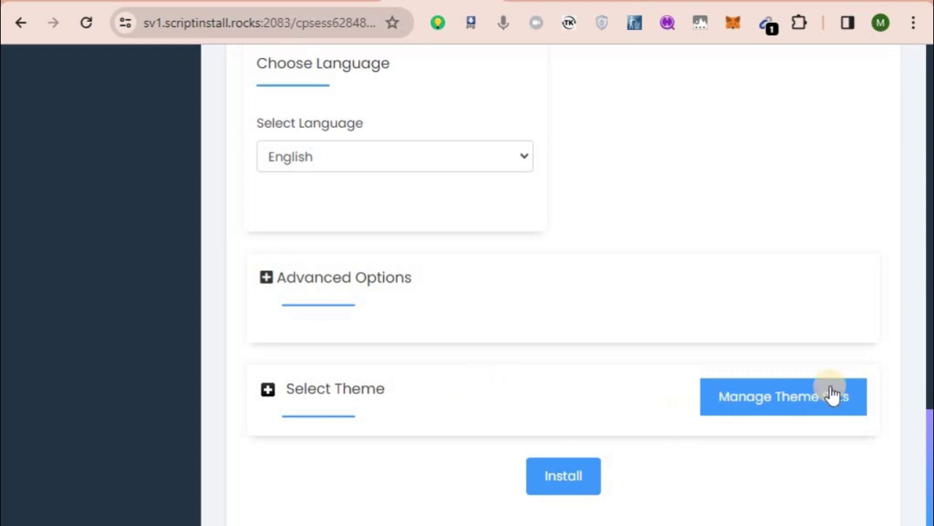
pyautogui.click(556, 479)
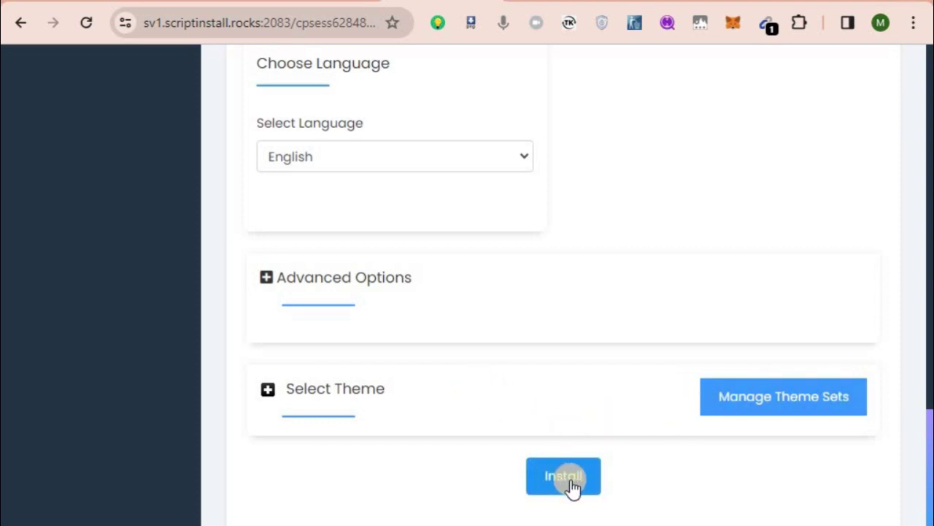
pyautogui.click(573, 485)
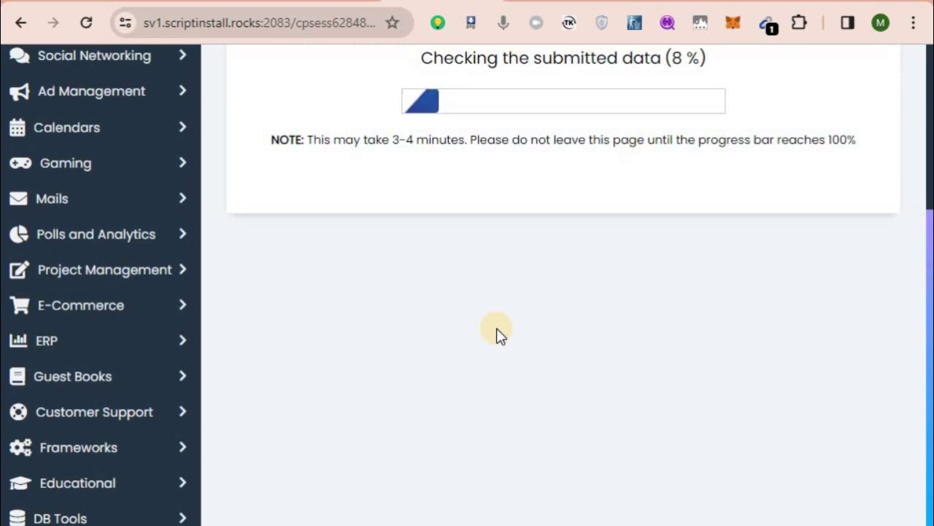
pyautogui.scroll(3, 496, 327)
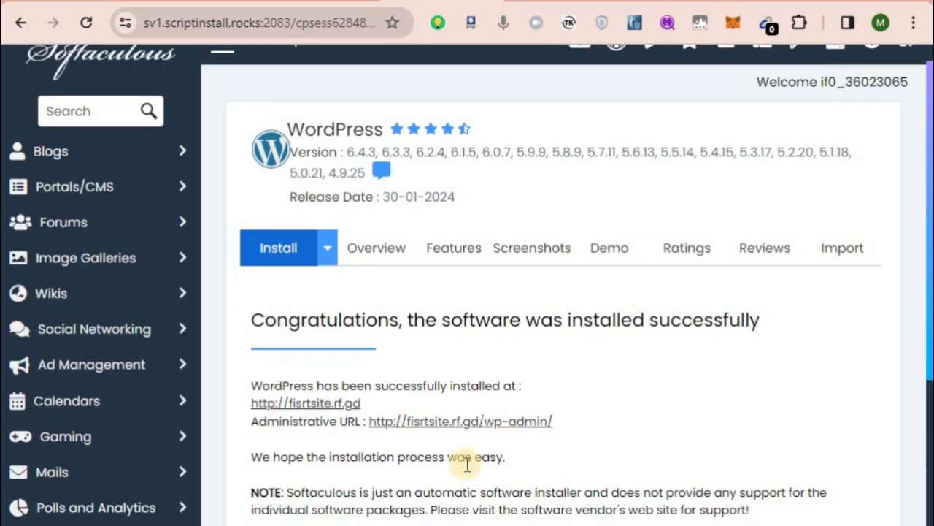
pyautogui.rightClick(302, 410)
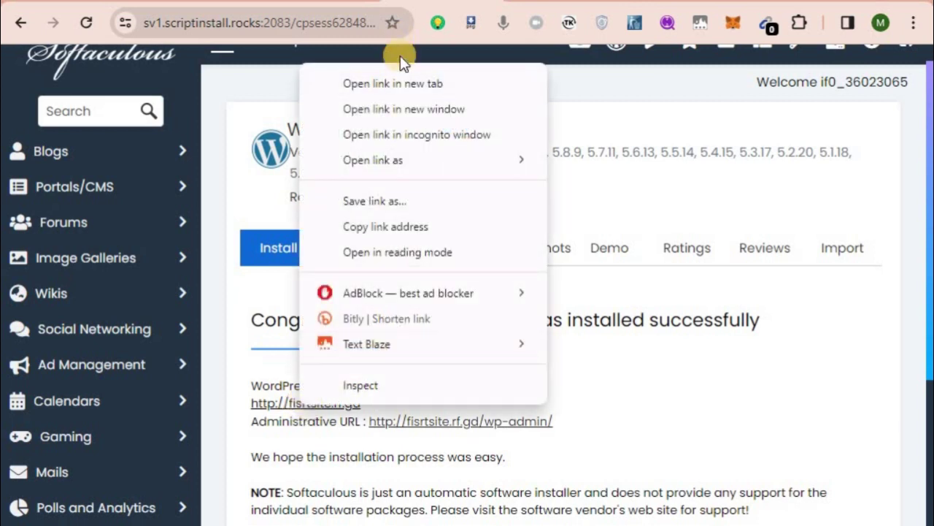
pyautogui.click(396, 89)
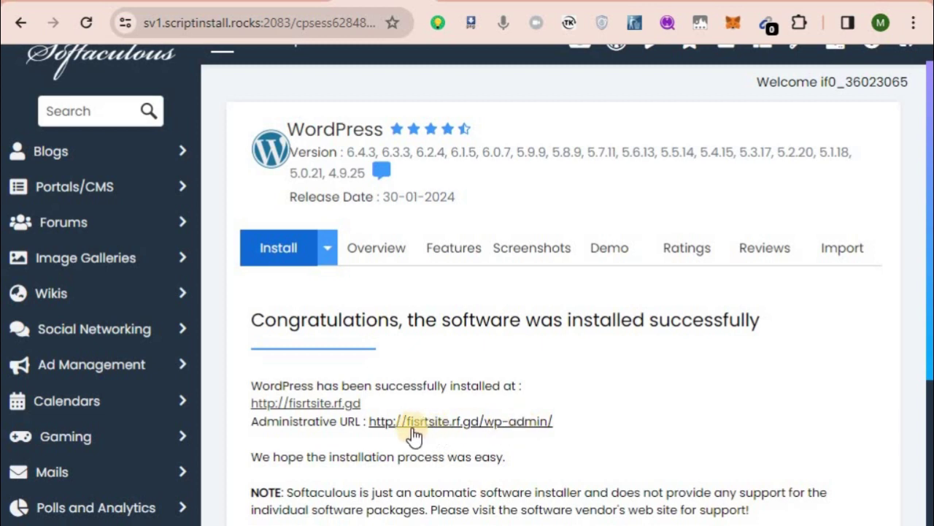
# Follow the admin link, then load fisrtsite.rf.gd/wp-admin from the address bar.
pyautogui.click(484, 422)
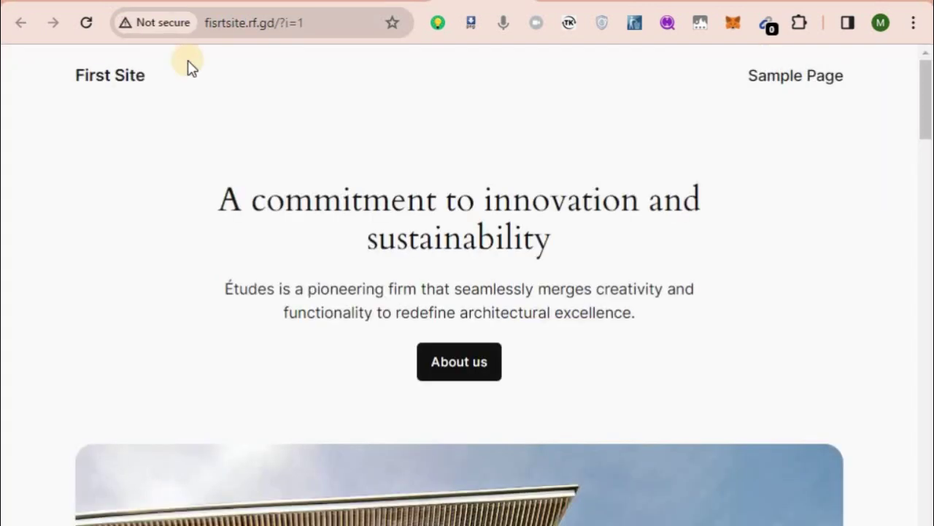
pyautogui.click(322, 26)
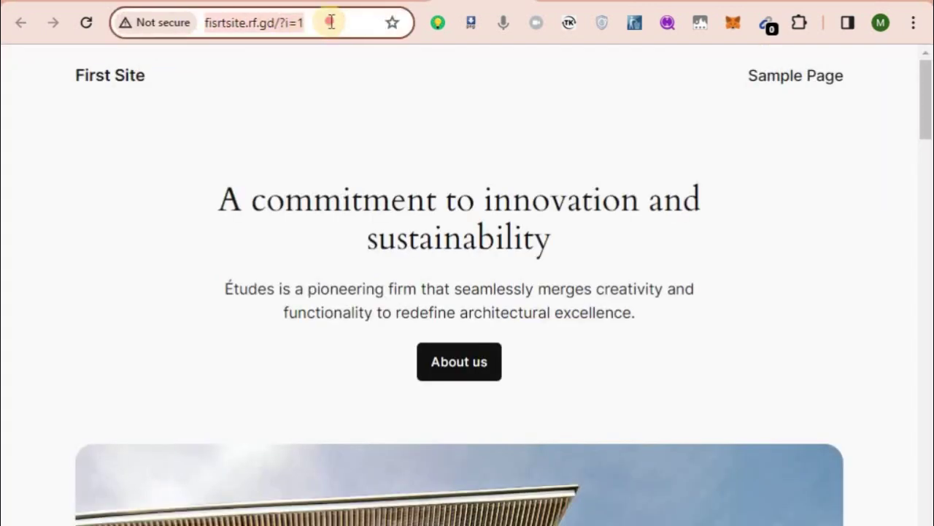
pyautogui.click(330, 22)
pyautogui.press('BackSpace')
pyautogui.press('BackSpace')
pyautogui.press('BackSpace')
pyautogui.press('BackSpace')
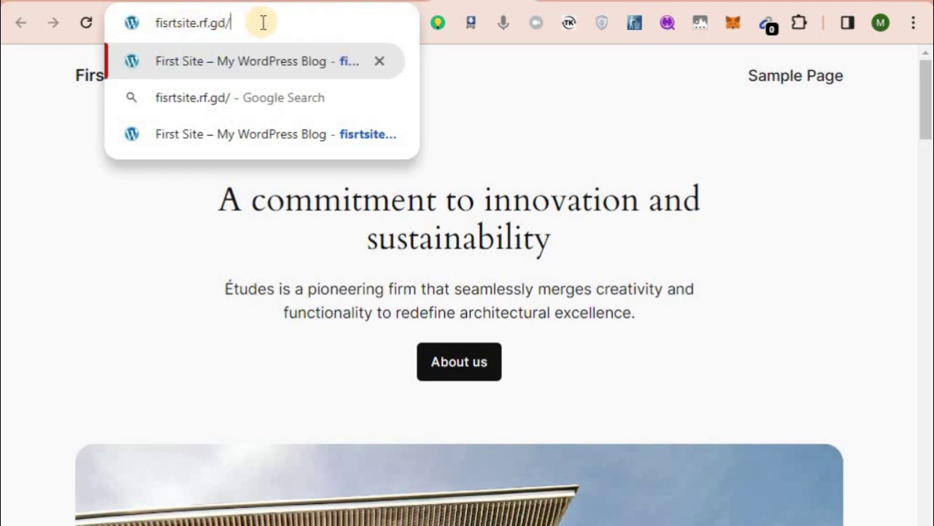
pyautogui.write('wp-')
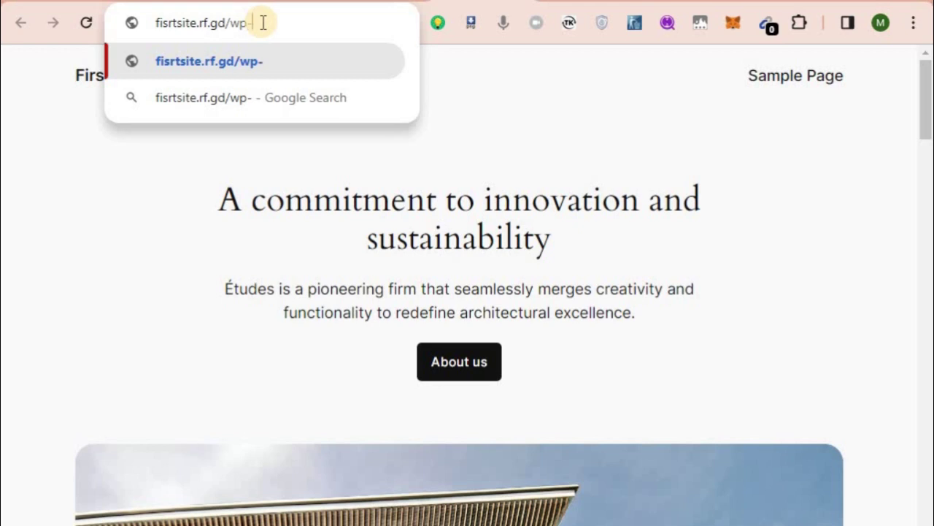
pyautogui.write('admin')
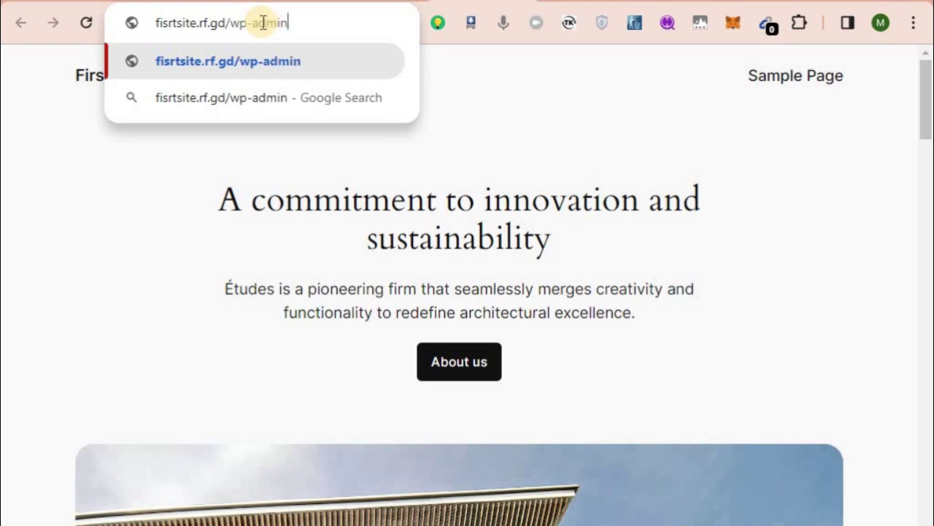
pyautogui.press('Return')
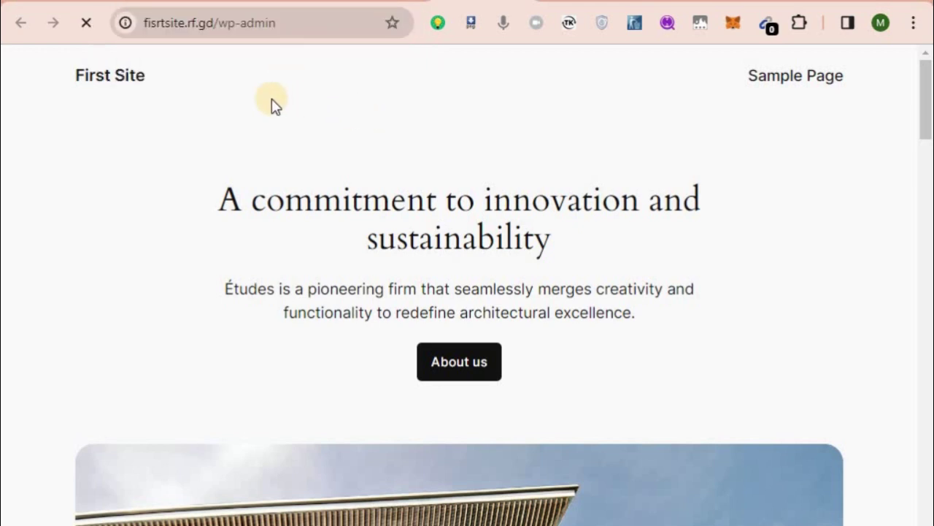
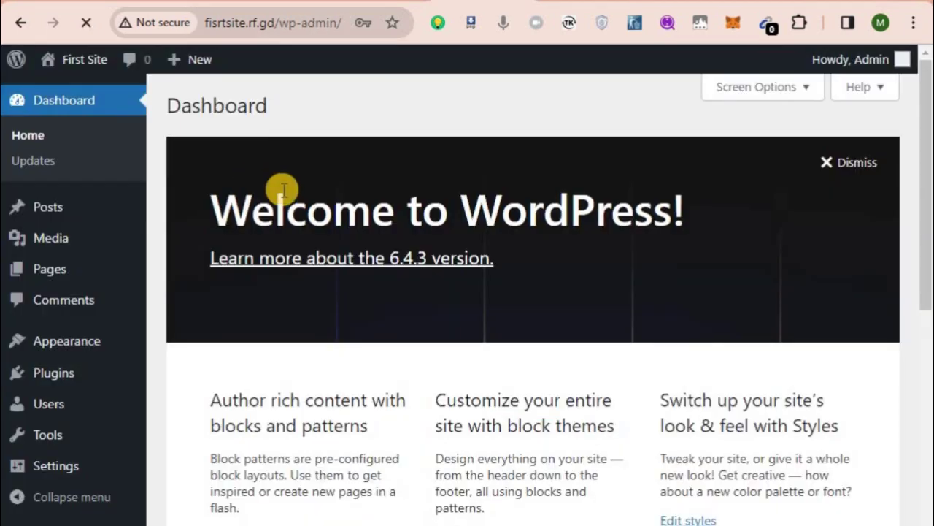
# From the Softaculous installation summary, open First Site's homepage URL in a new tab.
pyautogui.scroll(-5, 342, 325)
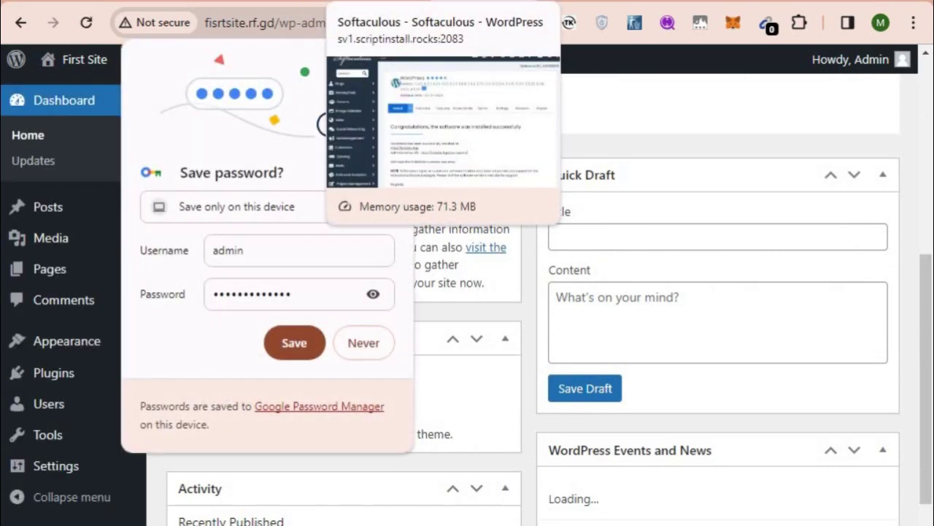
pyautogui.click(438, 2)
pyautogui.click(300, 404)
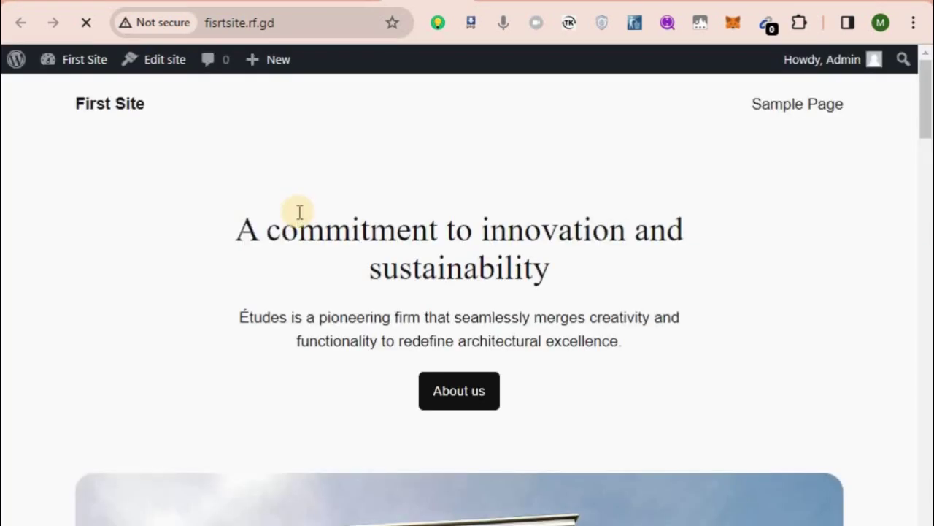
pyautogui.scroll(-15, 299, 211)
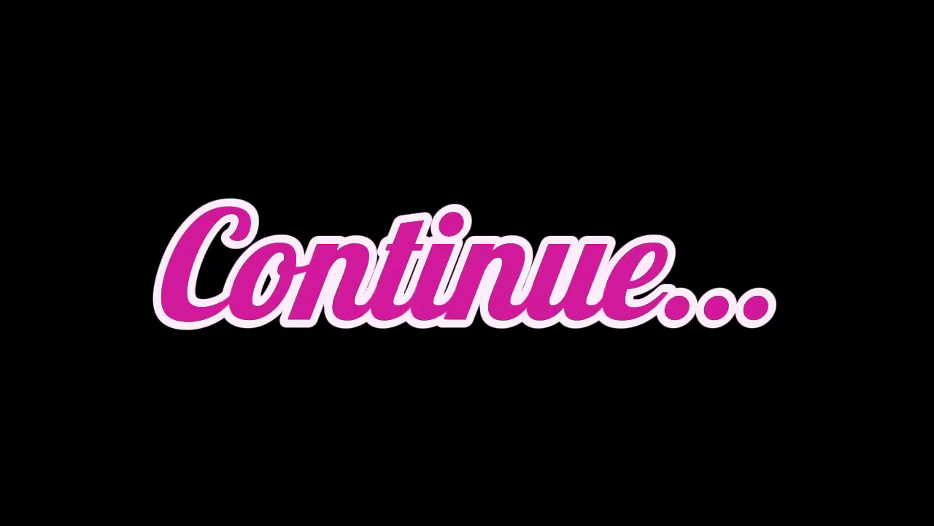